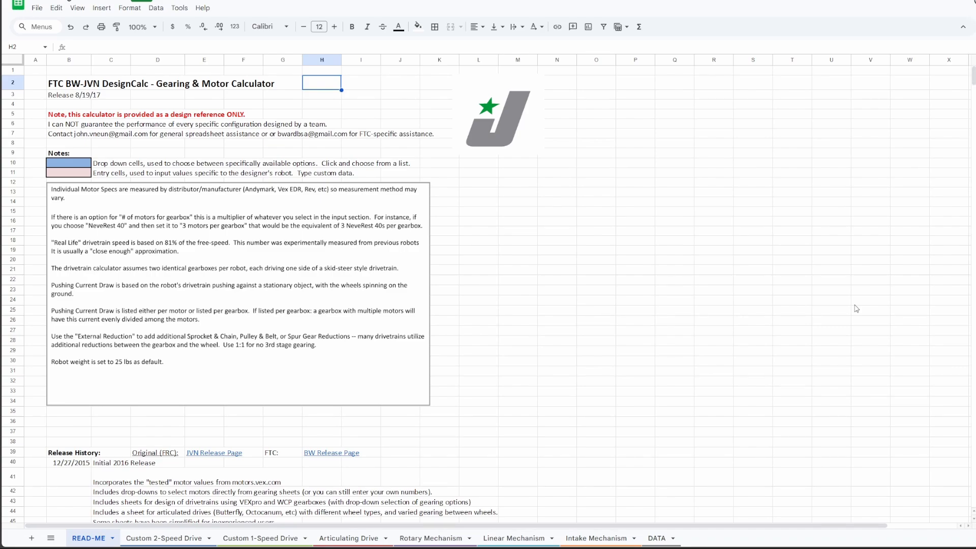
Step: Look through the 1-speed, 2-speed and articulating drive sheets and the rotary, linear and intake mechanism sheets
key(Return)
click(262, 539)
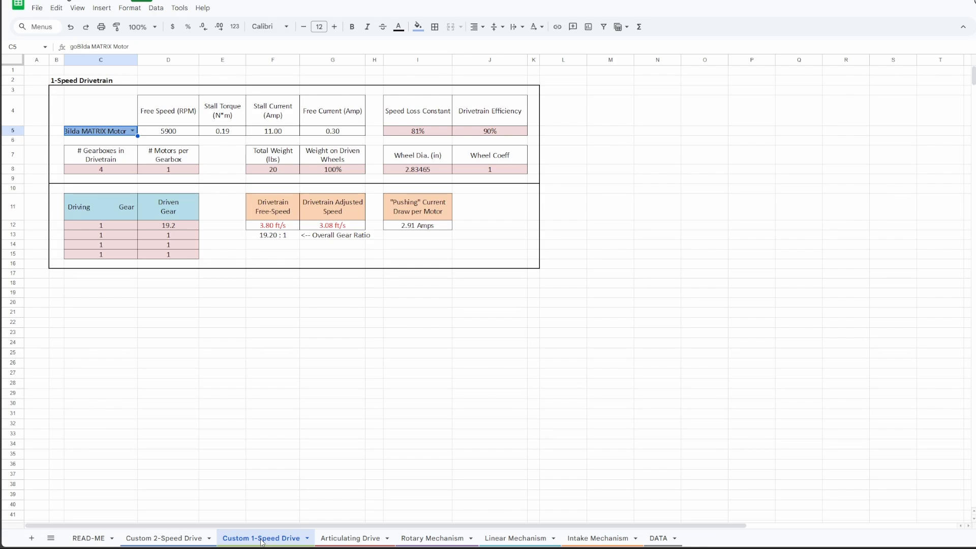
click(164, 539)
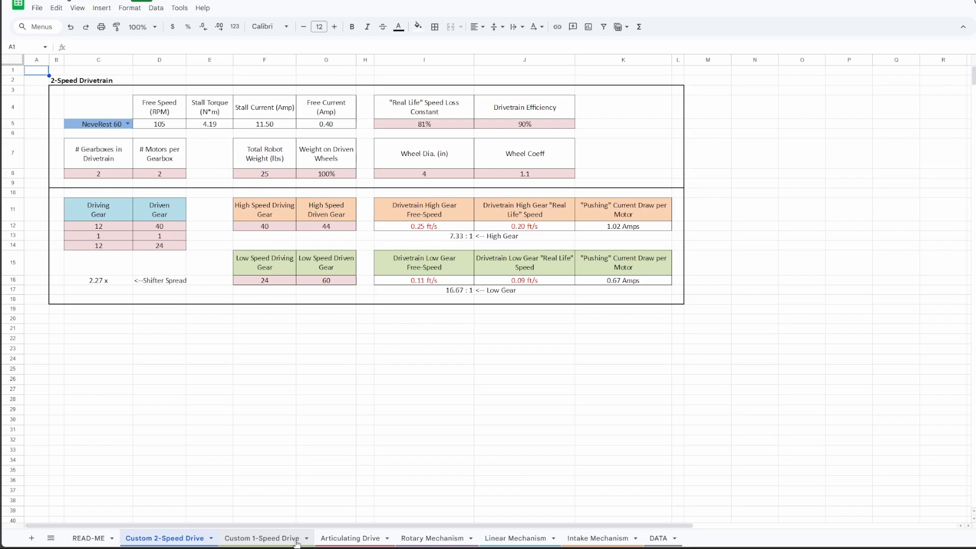
click(297, 540)
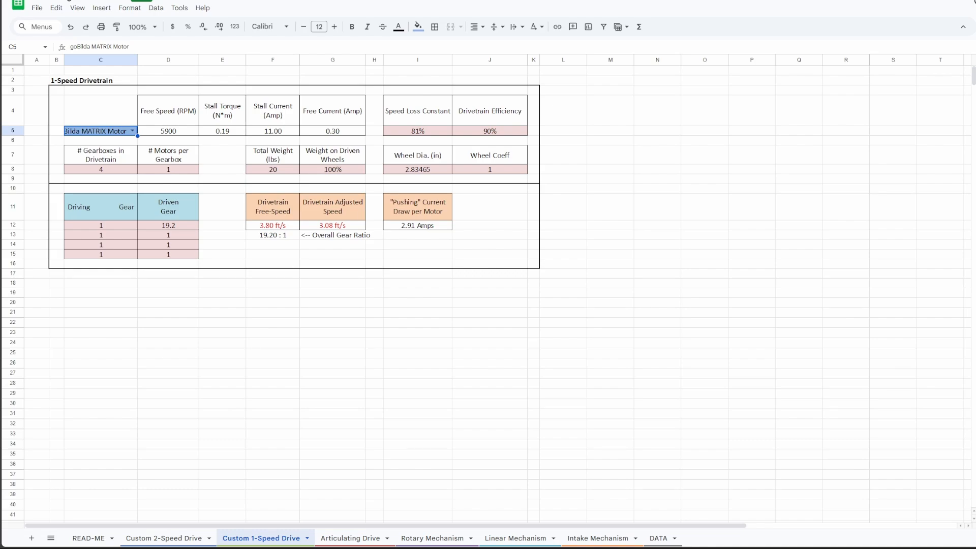
click(338, 543)
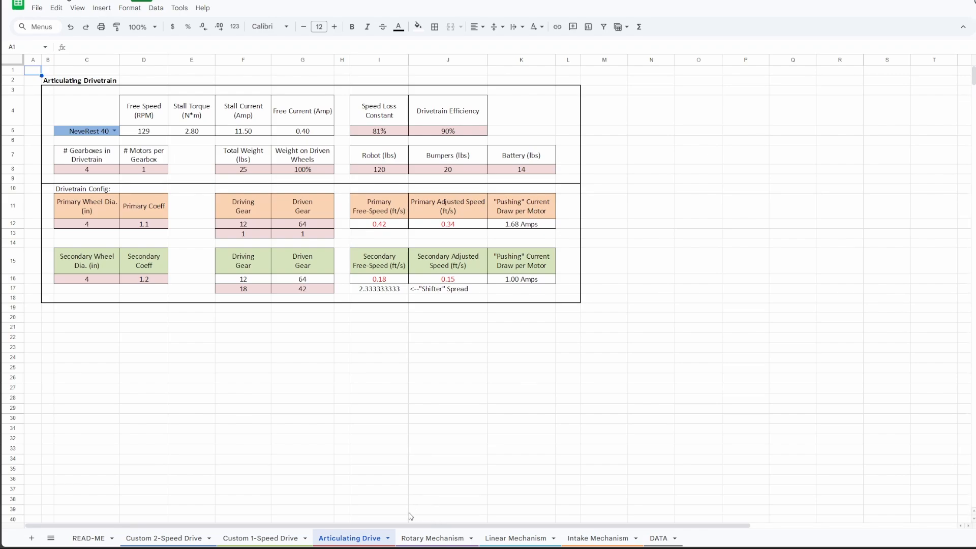
click(411, 540)
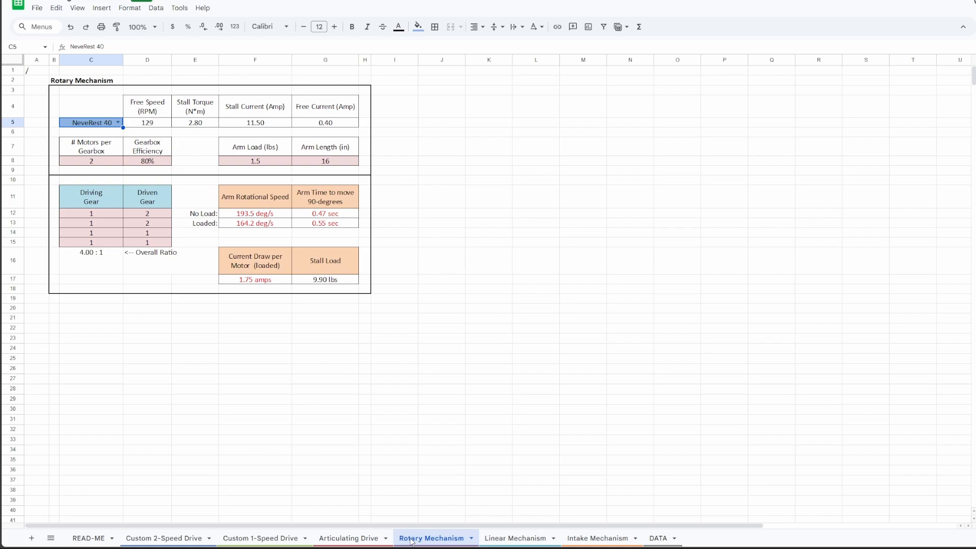
click(547, 541)
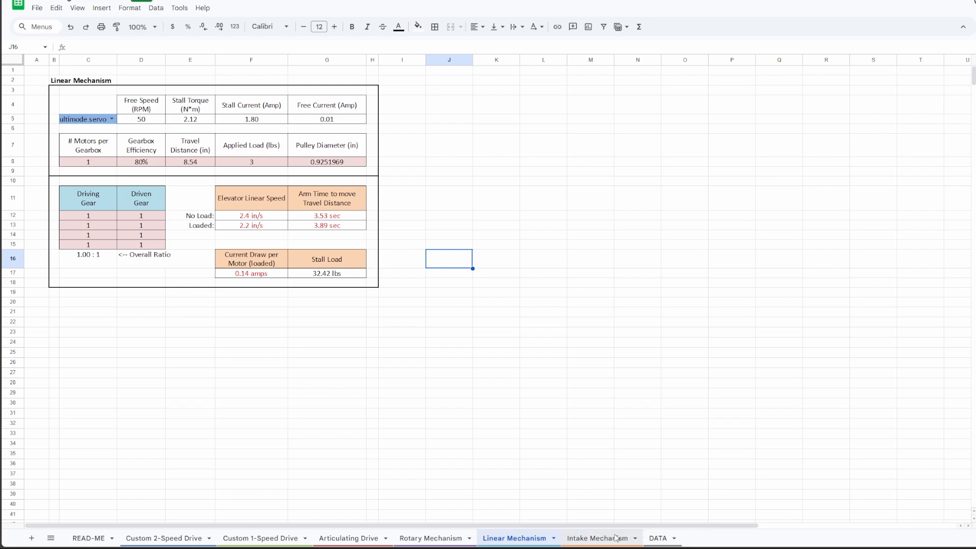
click(598, 538)
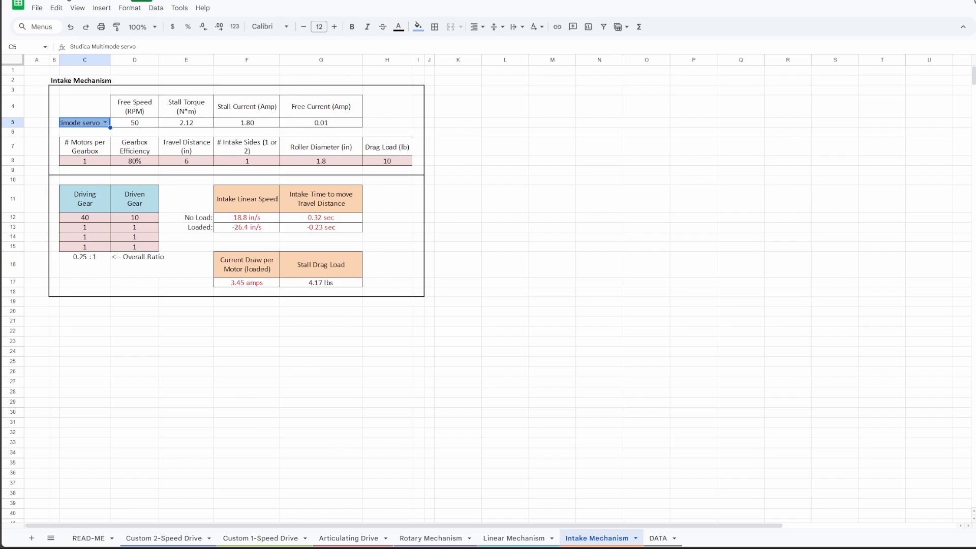
Step: Examine the efficiency, gearbox, motor count, weight and wheel inputs on the Custom 1-Speed Drive sheet
click(257, 538)
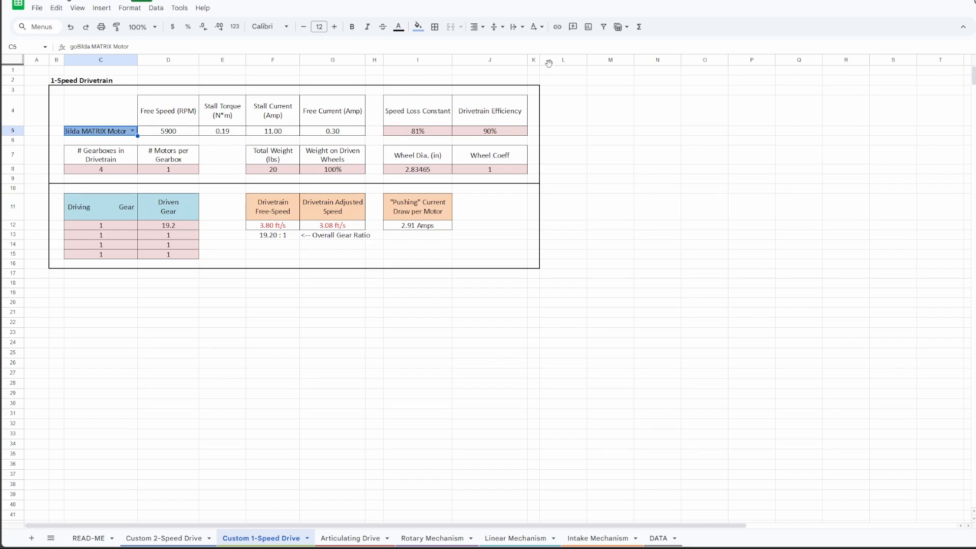
click(420, 132)
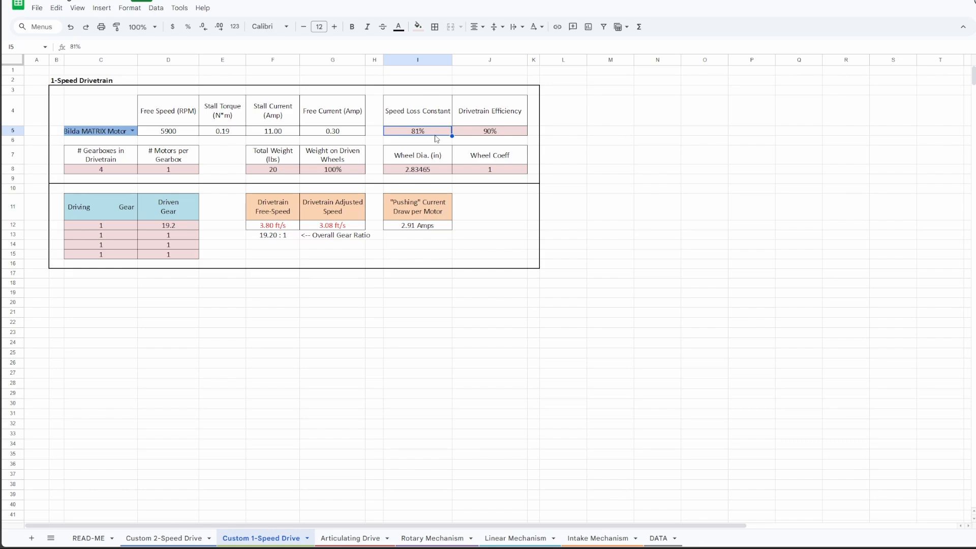
click(498, 132)
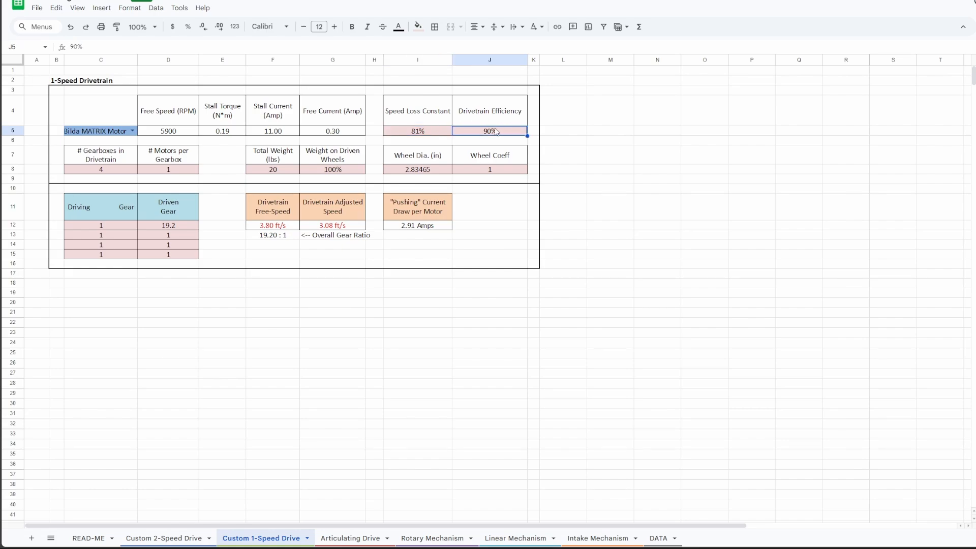
click(436, 136)
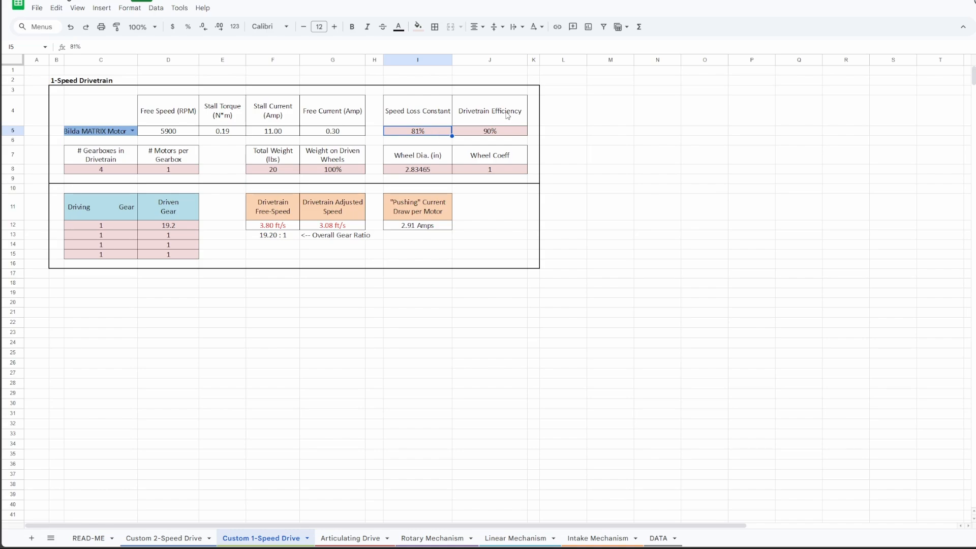
click(509, 136)
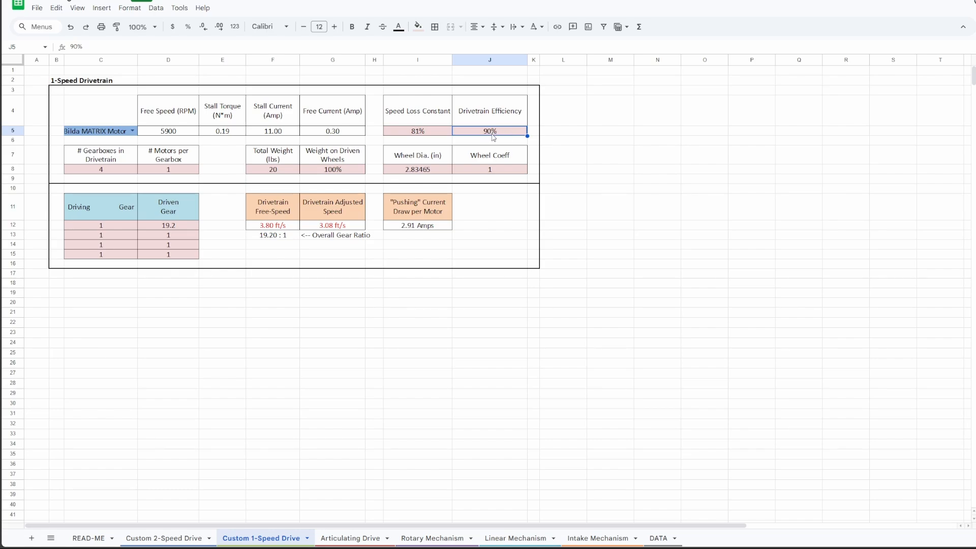
click(113, 172)
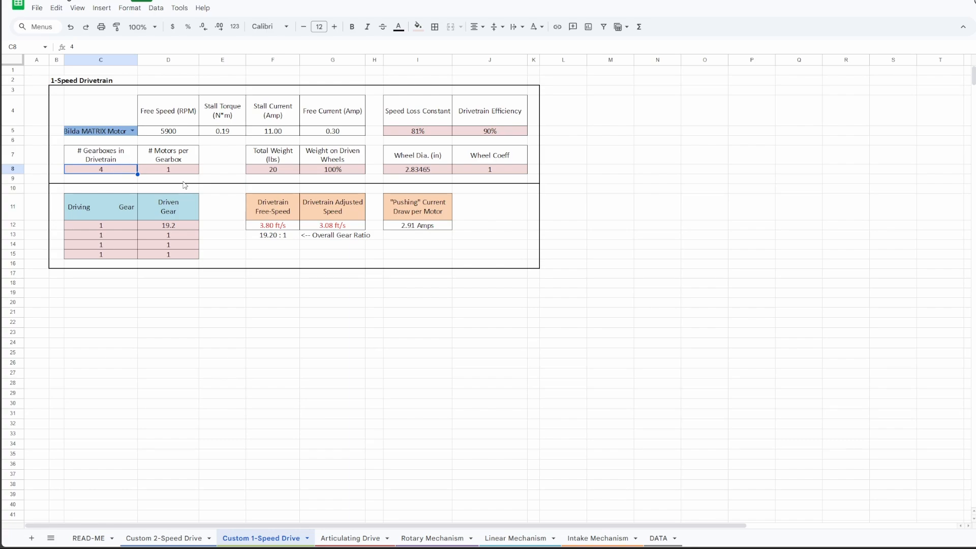
click(191, 163)
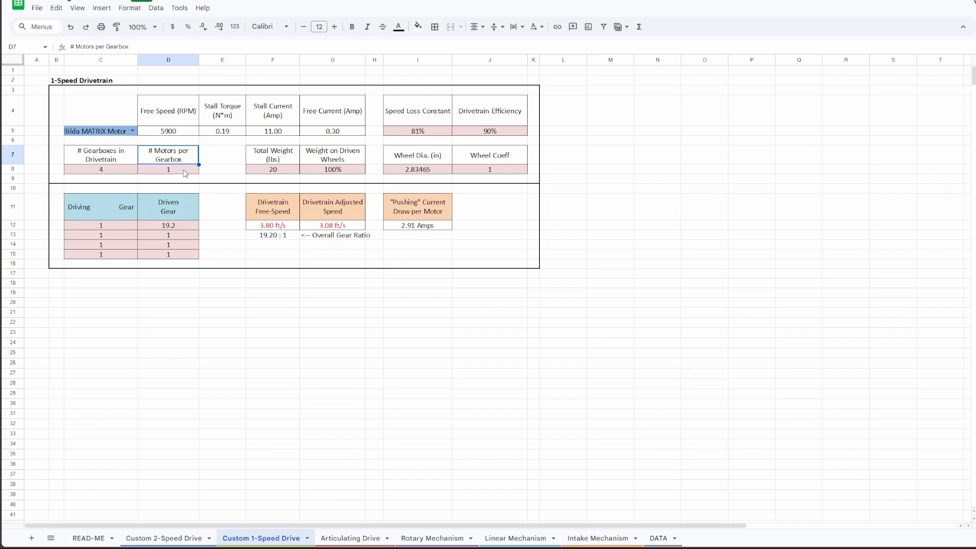
click(117, 175)
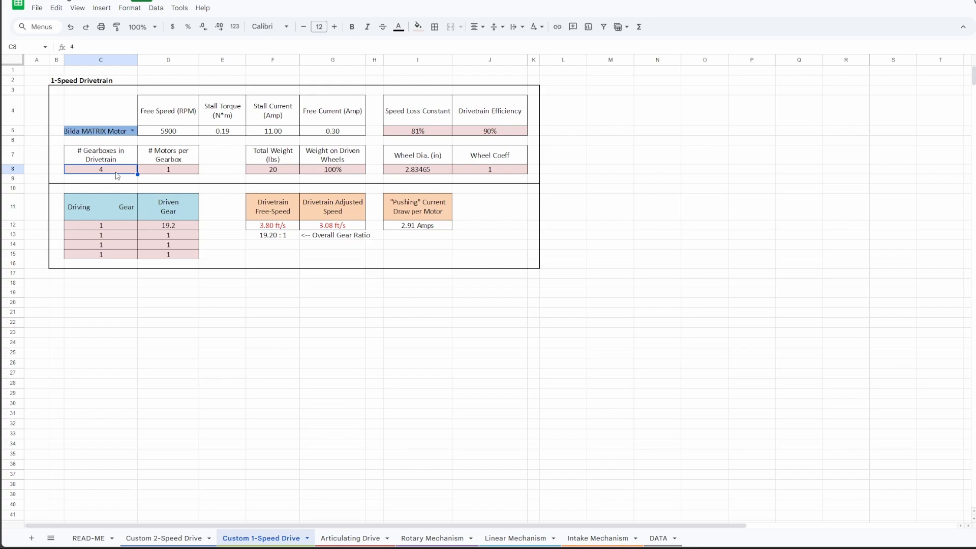
click(273, 160)
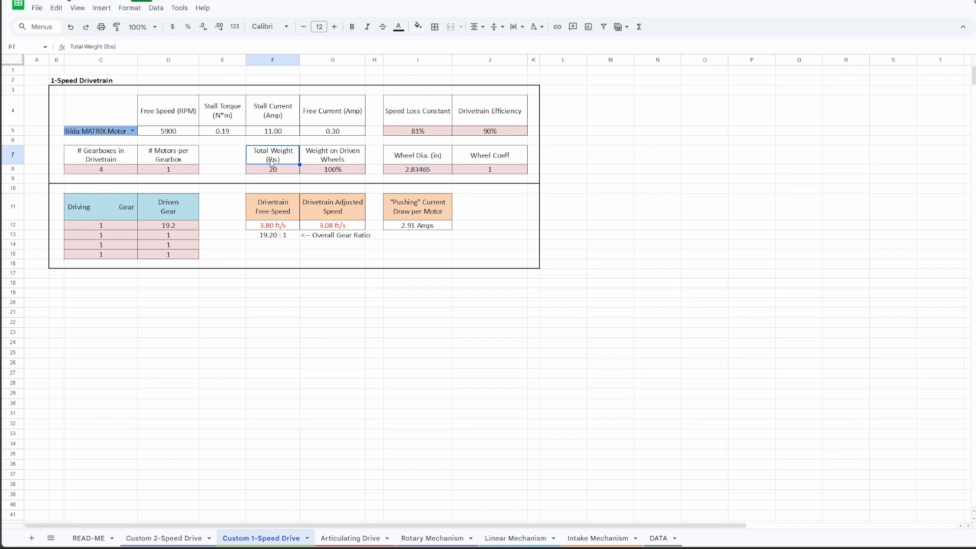
click(358, 156)
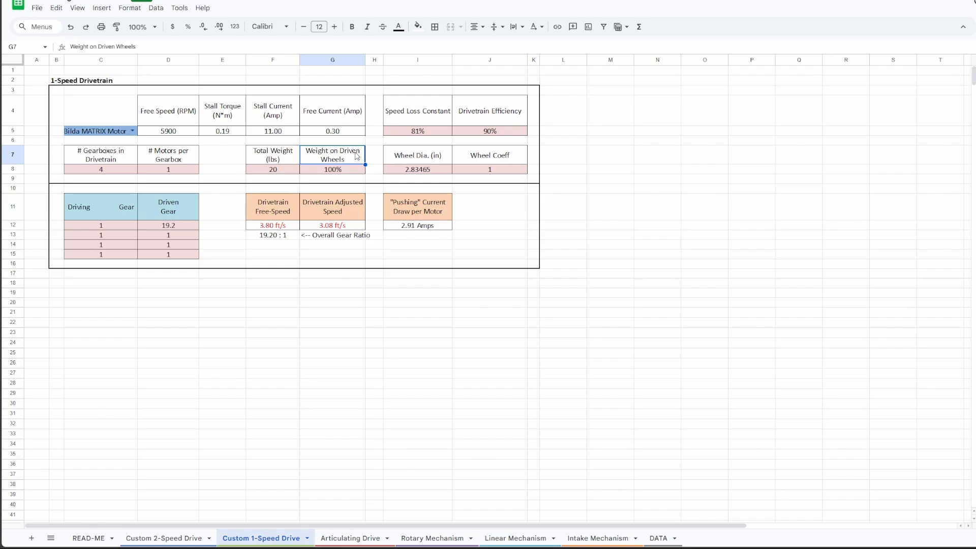
click(441, 160)
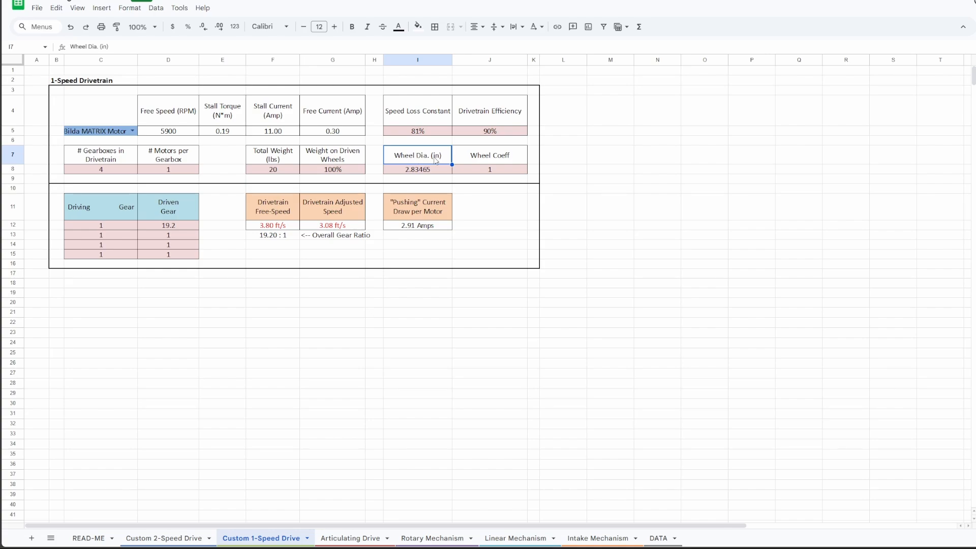
click(508, 163)
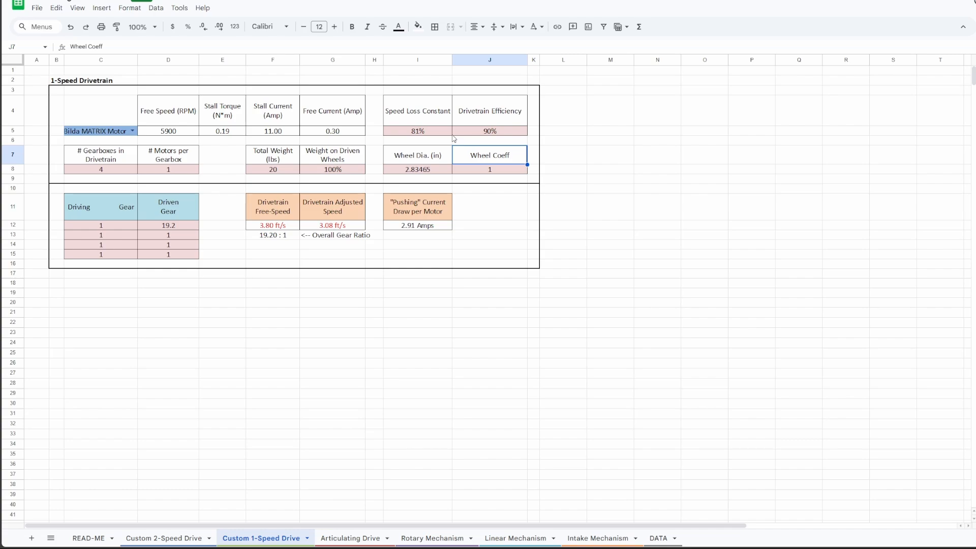
Step: Choose goBilda MATRIX Motor as the drivetrain motor and set the first driven gear to 1
click(132, 130)
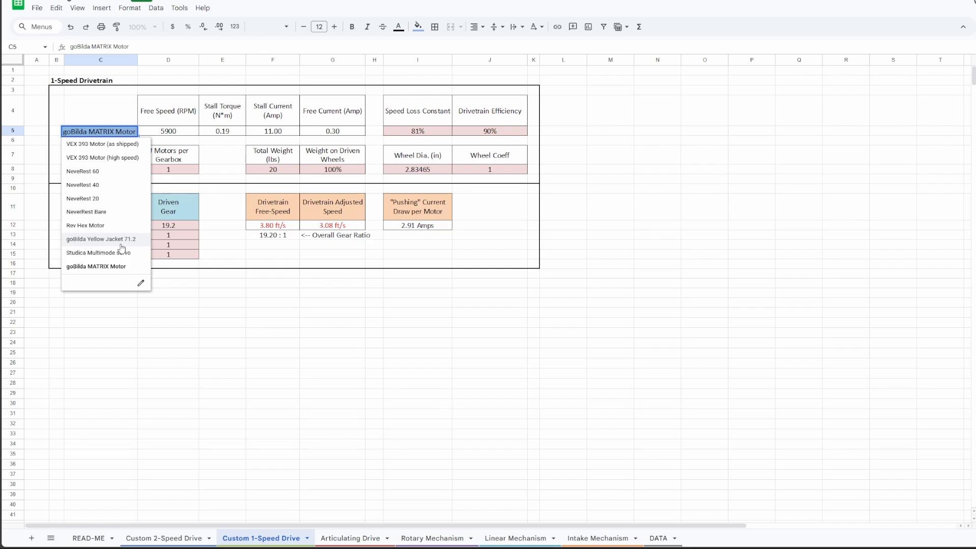
click(124, 267)
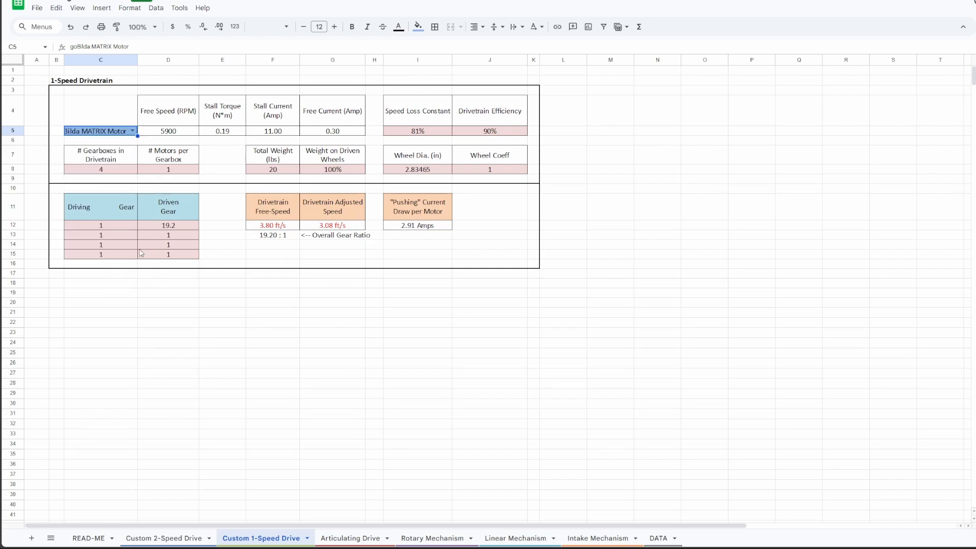
click(178, 229)
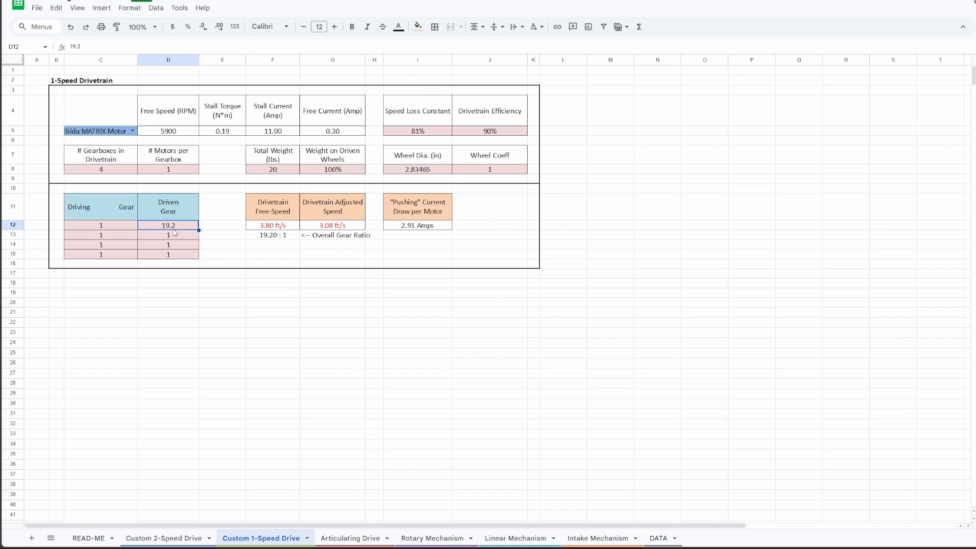
text(1)
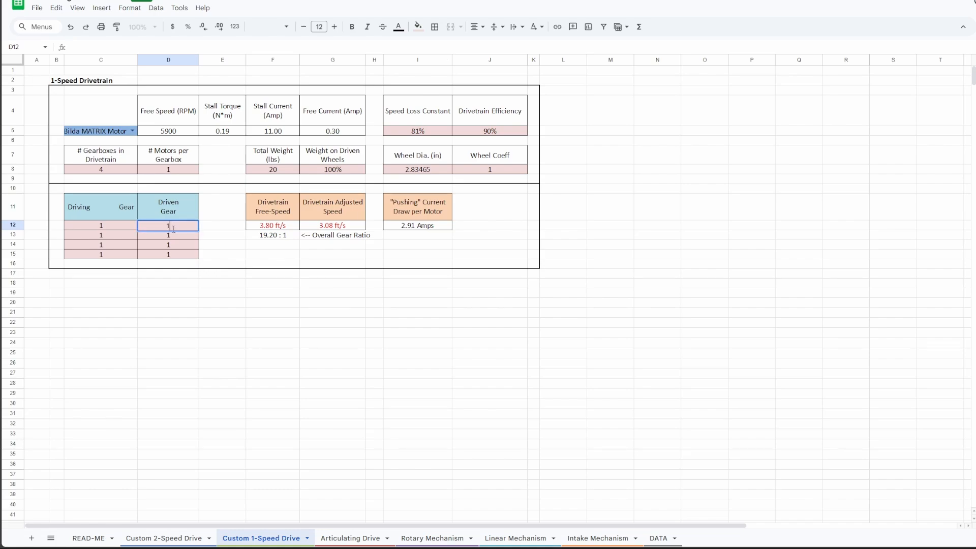
key(Return)
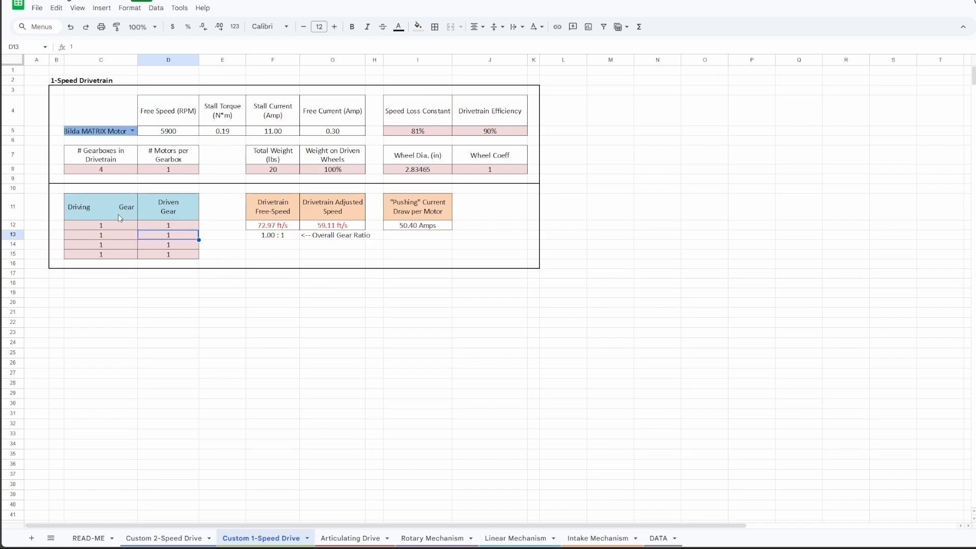
Step: Examine the gear table, the drivetrain speed and pushing current outputs, and the total weight input
drag(118, 214, 191, 257)
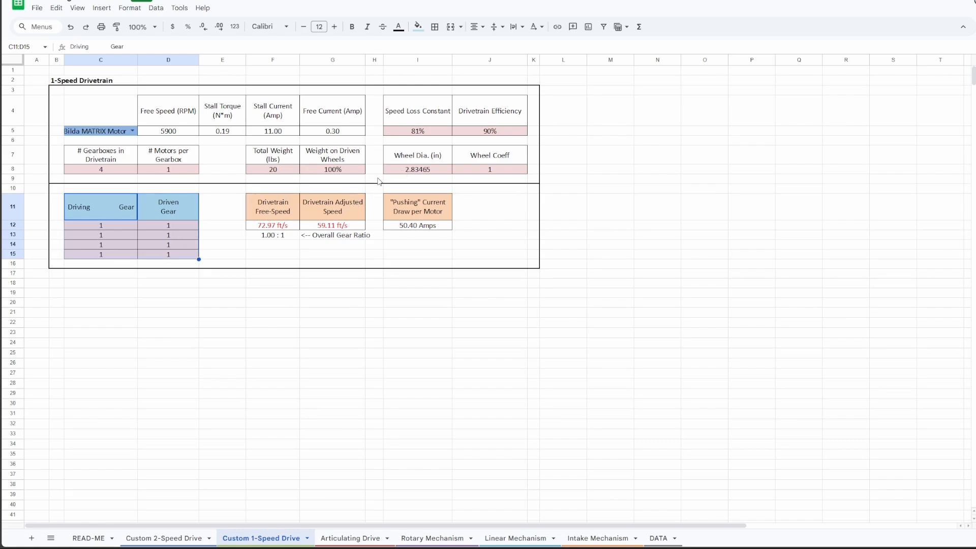
click(433, 227)
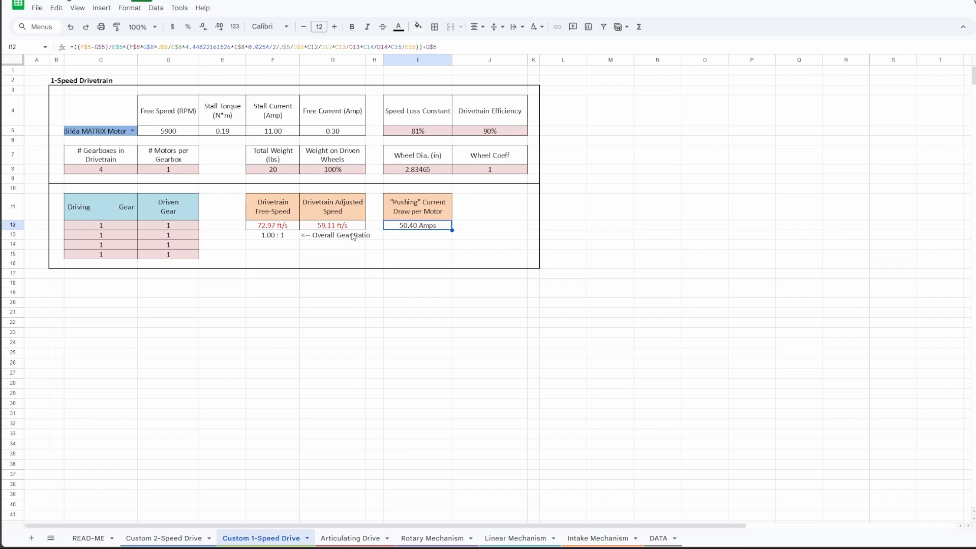
click(273, 228)
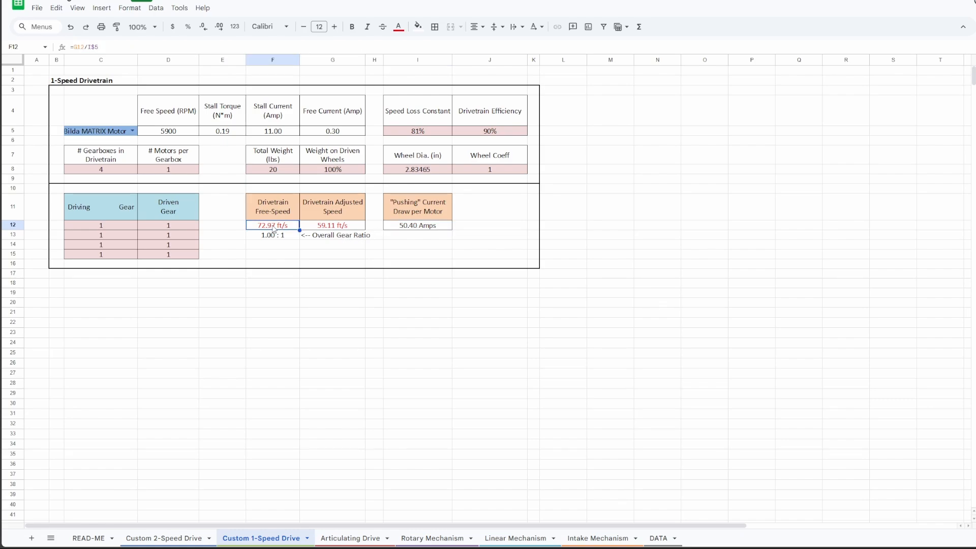
key(shift+Right)
key(shift+Up)
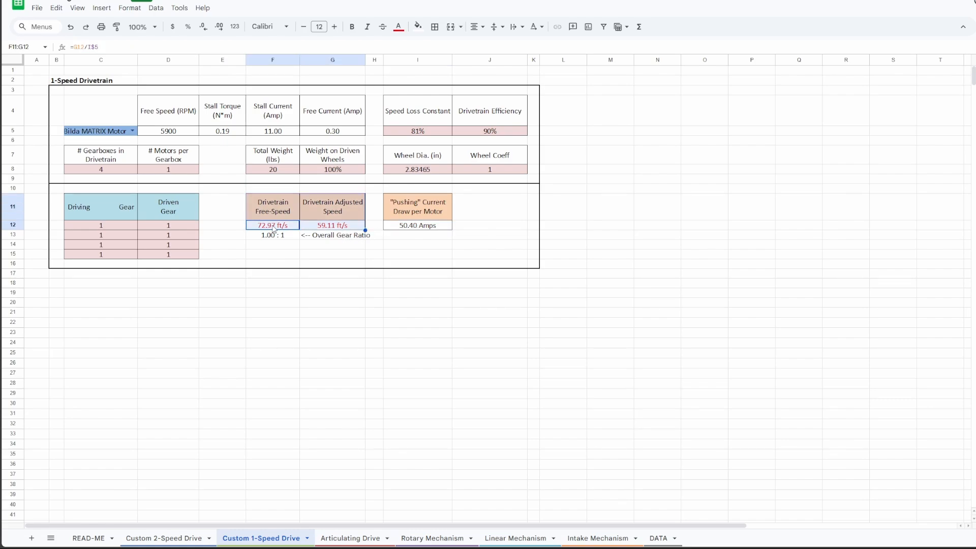
key(shift+Right)
key(shift+Right)
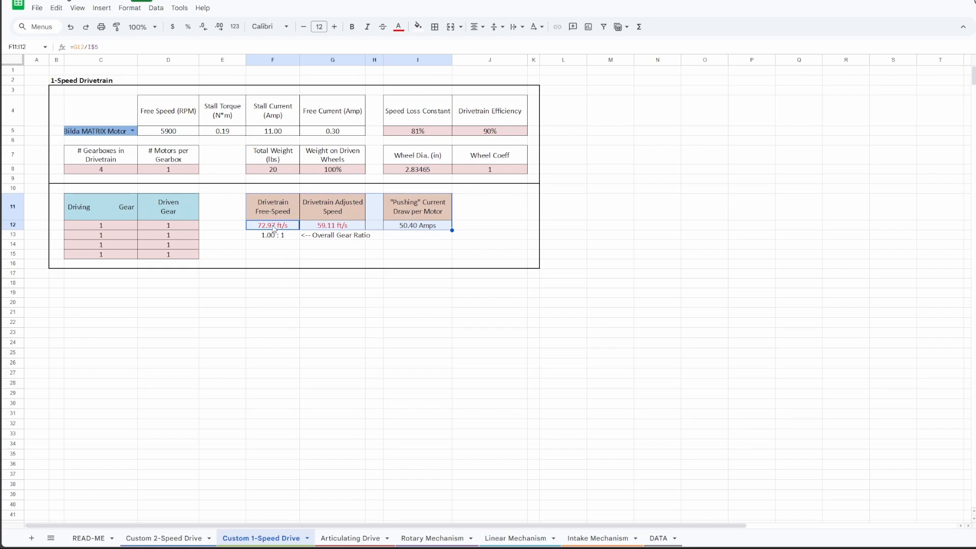
click(438, 210)
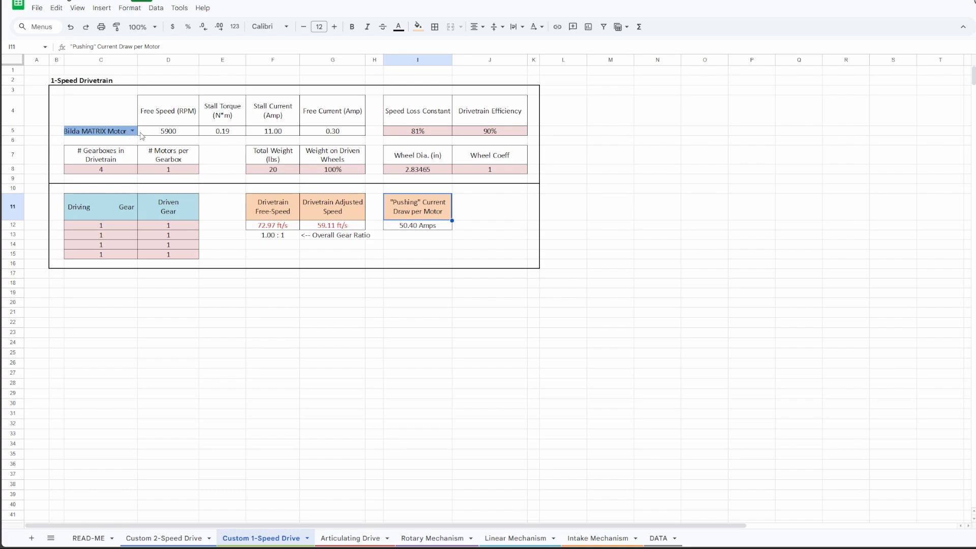
click(422, 227)
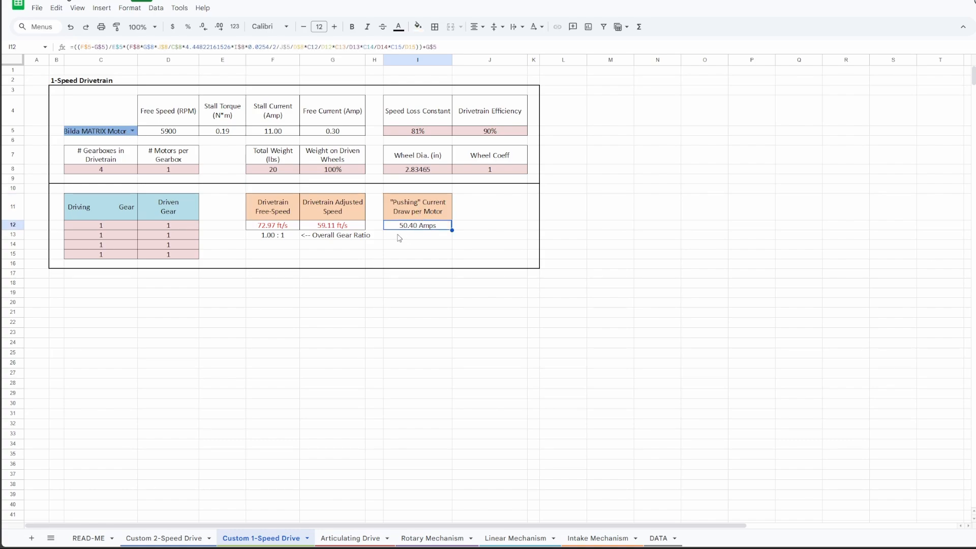
click(279, 227)
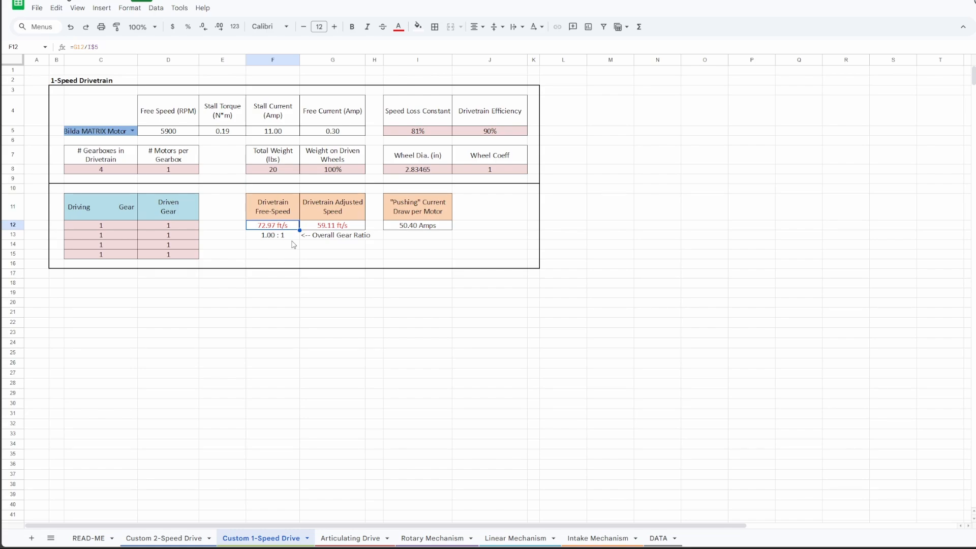
right_click(294, 244)
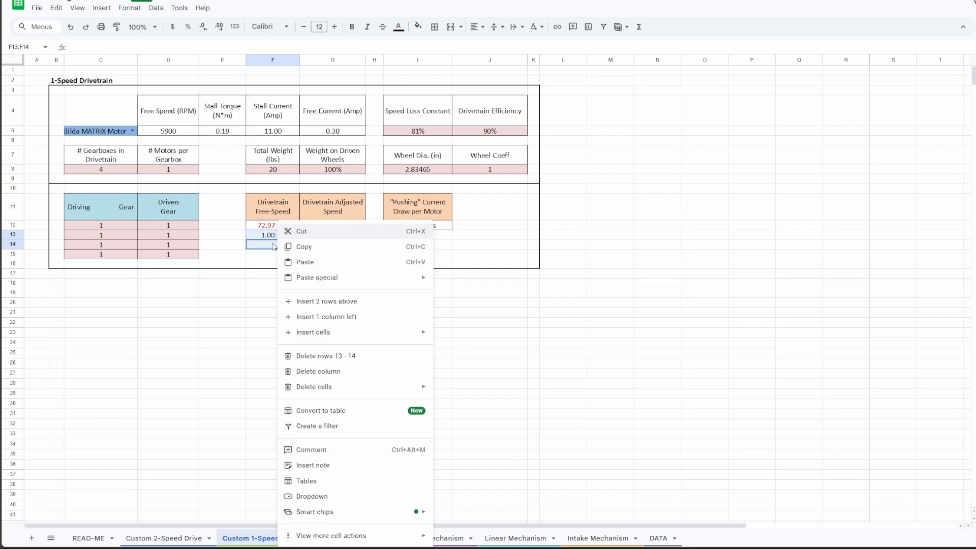
click(275, 204)
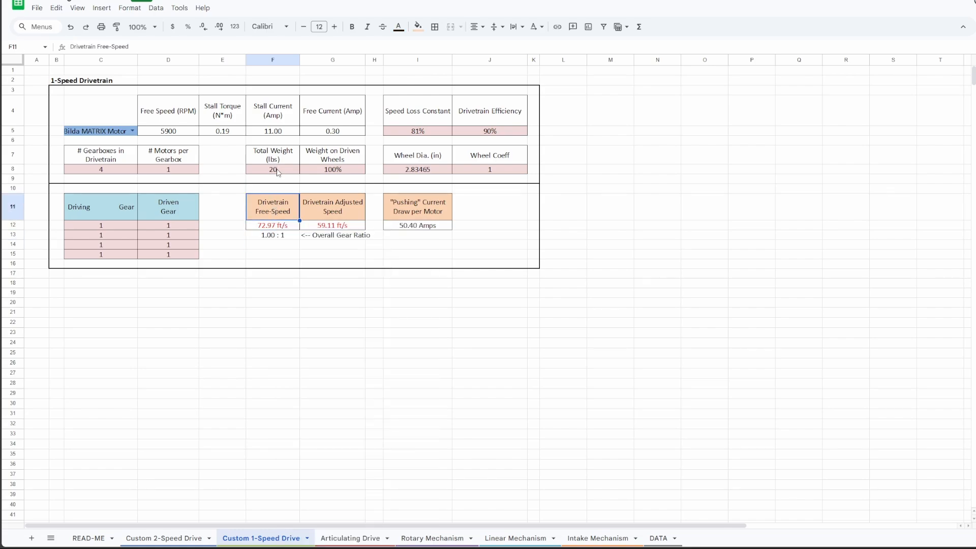
click(278, 171)
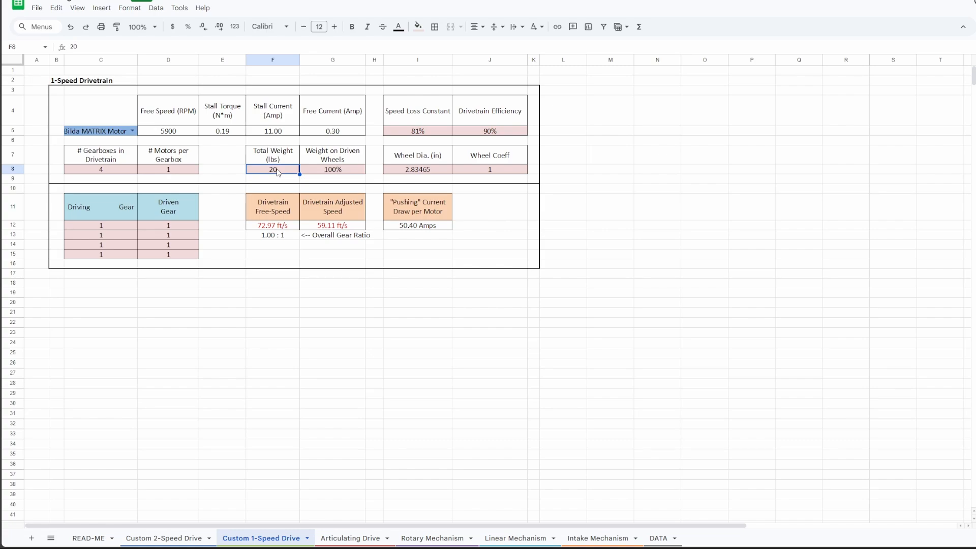
Step: Switch to the goBILDA site, open the Modern Robotics/MATRIX 12VDC motor under 5000 Series Motors, and examine its specs
click(131, 131)
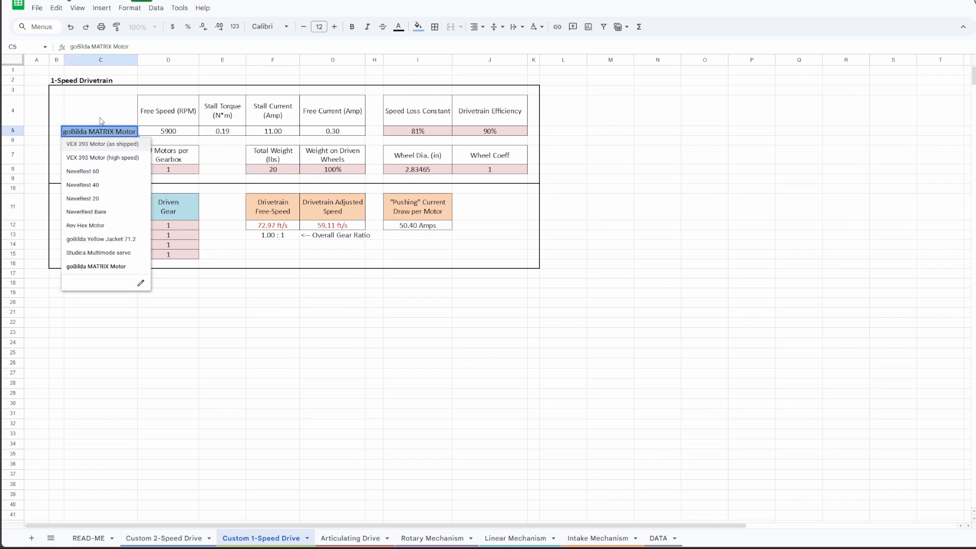
click(102, 120)
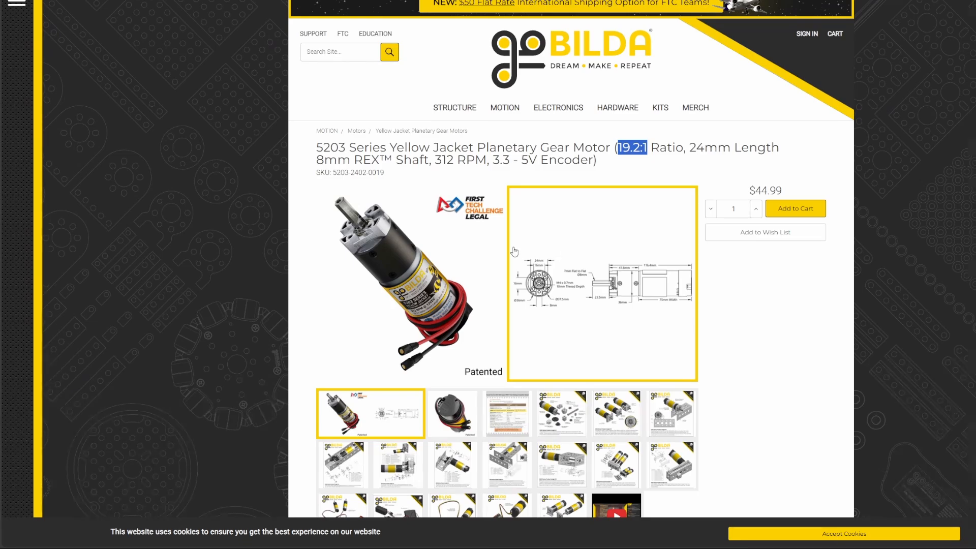
key(alt+Tab)
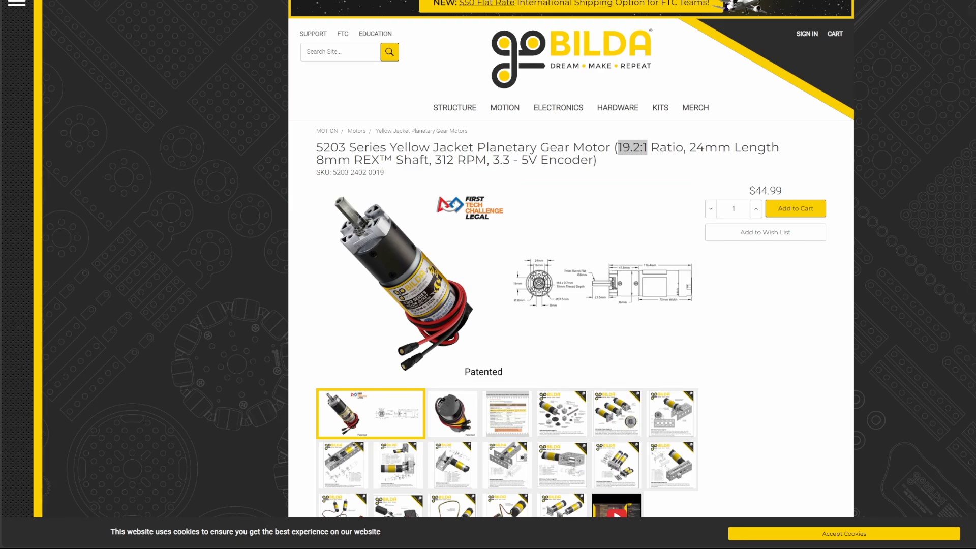
click(483, 186)
key(alt+Left)
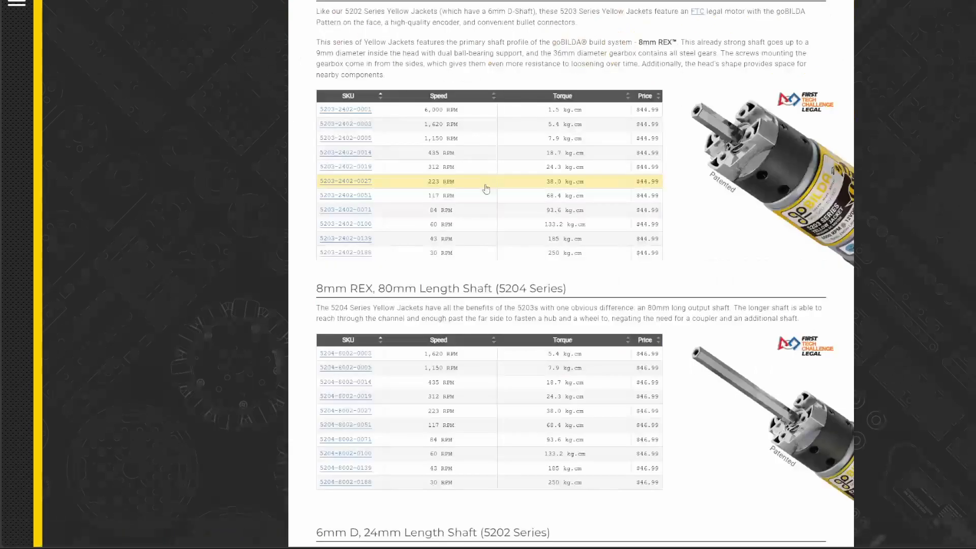
key(alt+Left)
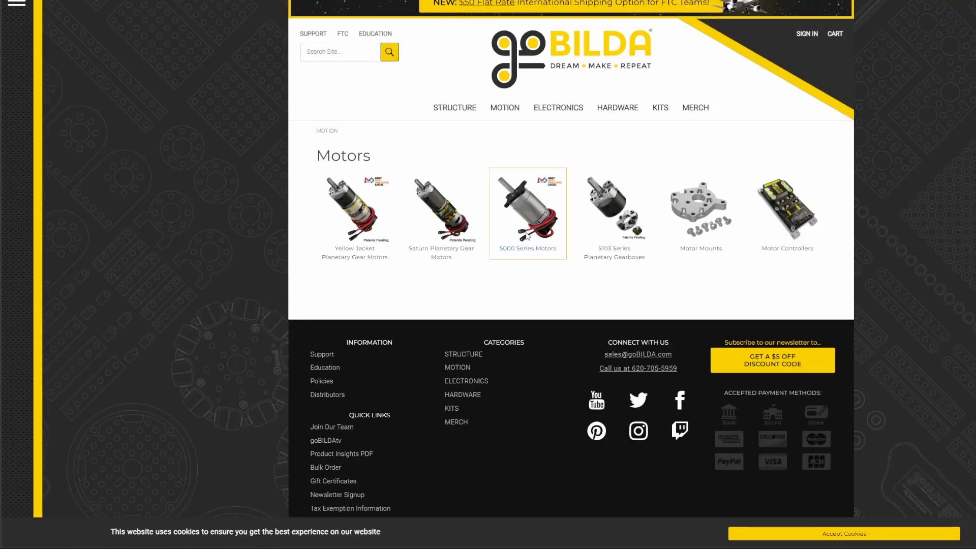
click(527, 237)
click(463, 265)
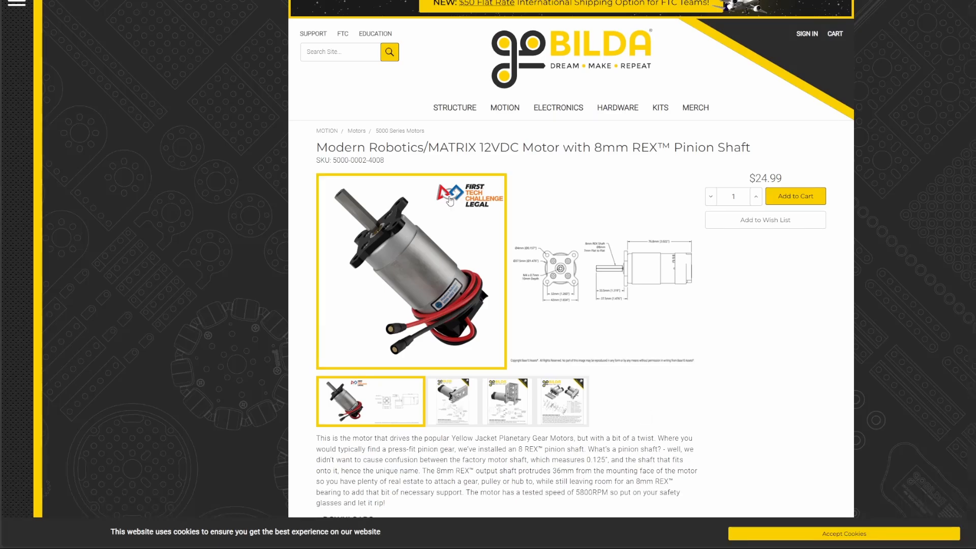
scroll(466, 229, down, 3)
scroll(466, 228, down, 5)
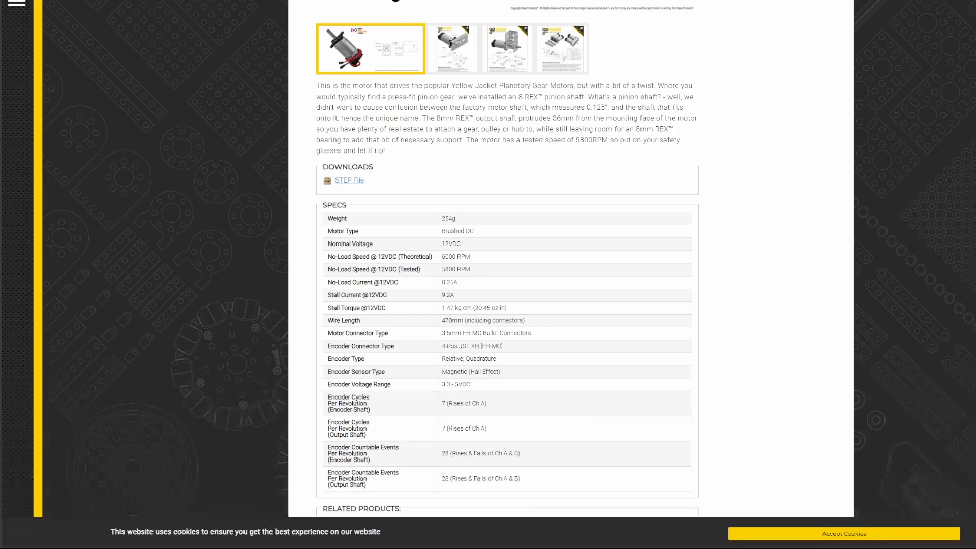
Step: Switch to the Game Manual 0 Motor Power page and examine the motor data table and the goBILDA (MATRIX) motor curve
click(332, 1)
scroll(334, 67, up, 4)
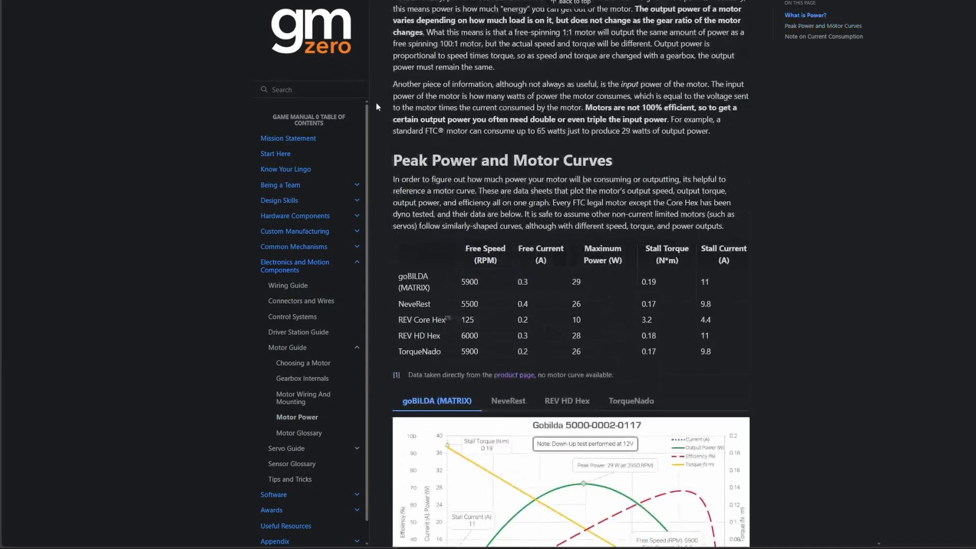
scroll(380, 105, up, 2)
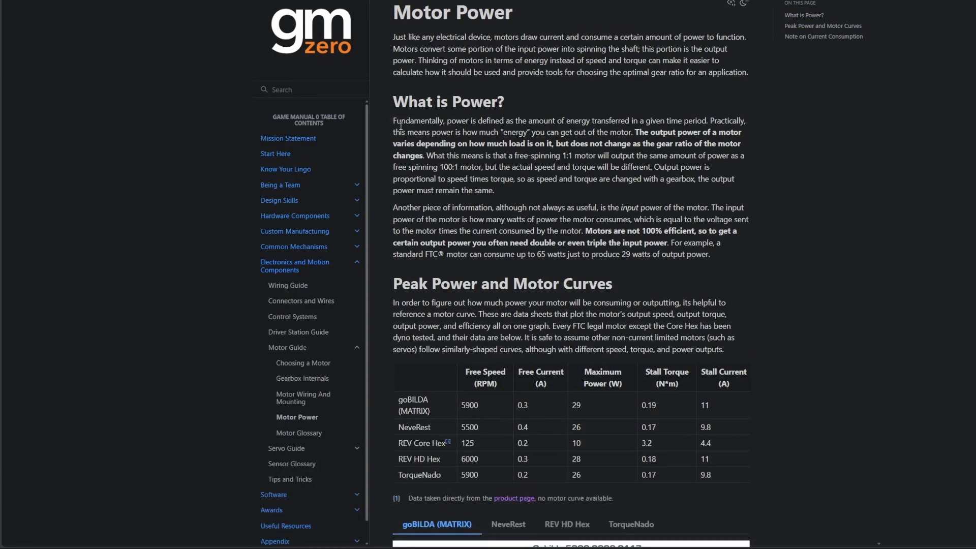
scroll(429, 97, down, 8)
scroll(430, 97, down, 8)
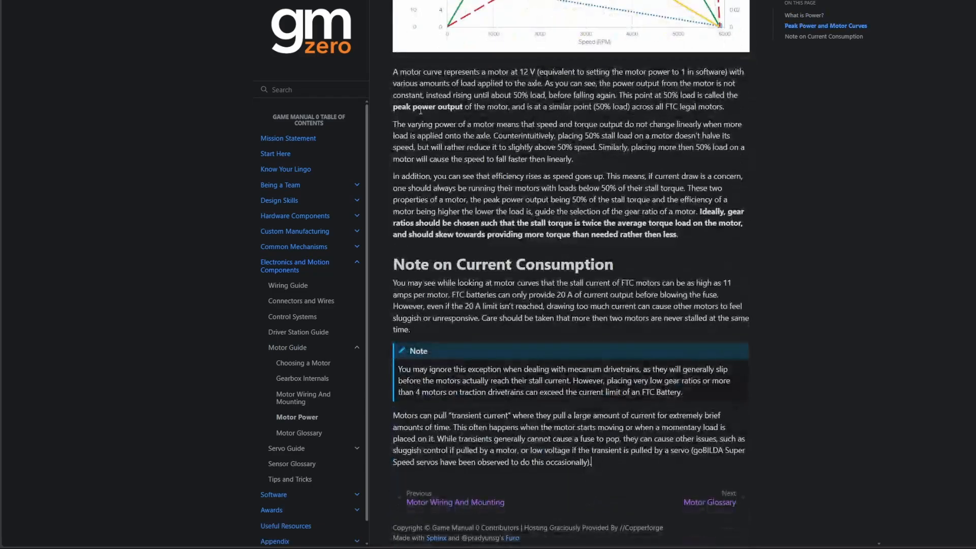
scroll(658, 251, up, 9)
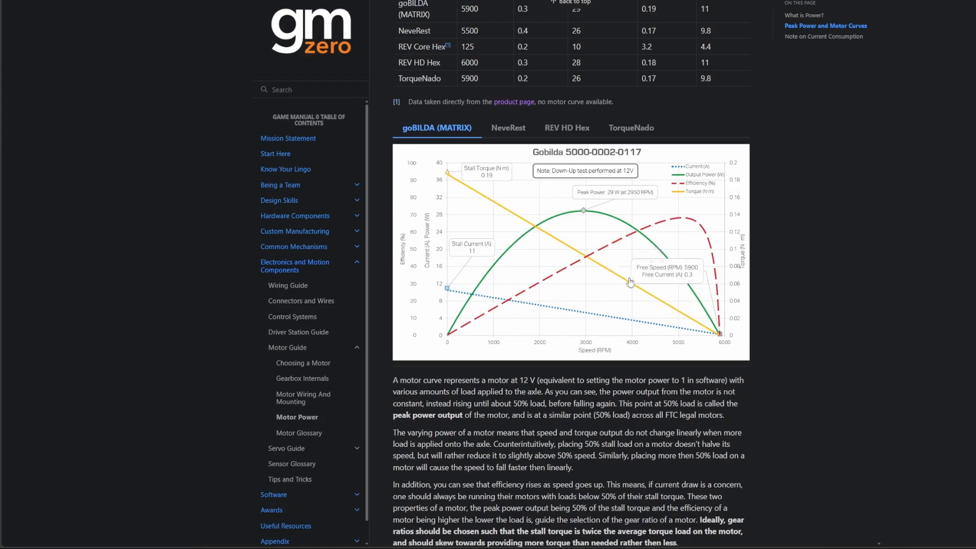
scroll(658, 251, up, 3)
scroll(533, 452, down, 1)
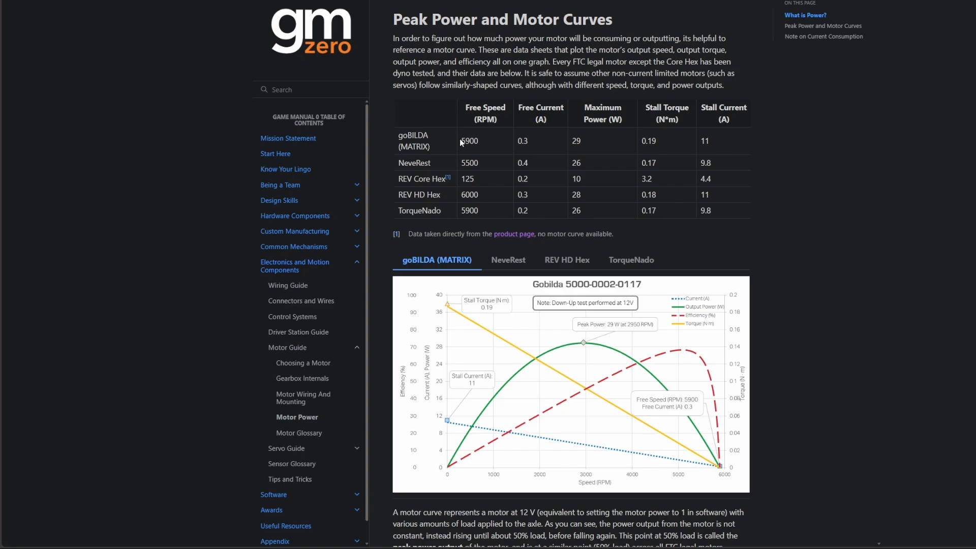
drag(460, 138, 715, 146)
double_click(803, 36)
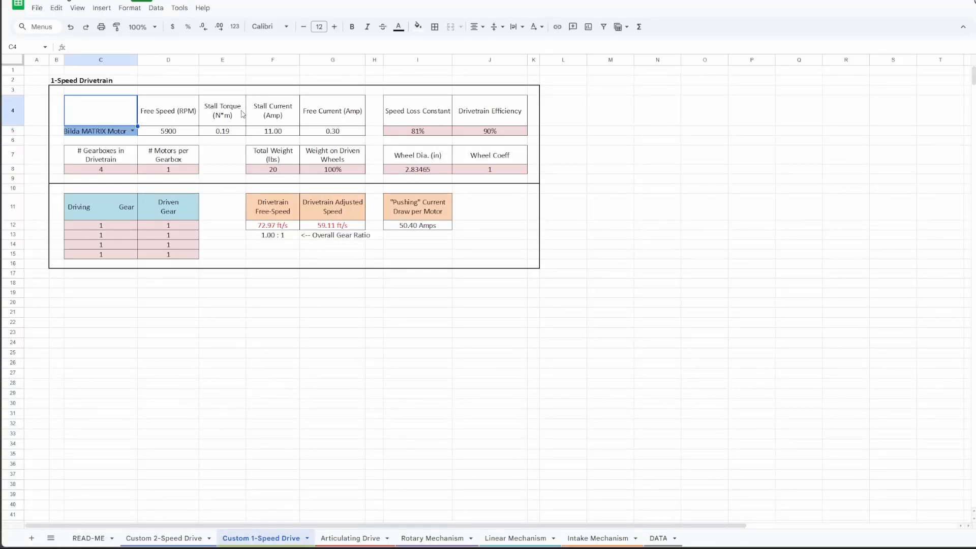
Step: Return to the Custom 1-Speed Drive sheet and check the motor's speed, torque and current specs against the pushing current draw
drag(172, 133, 333, 134)
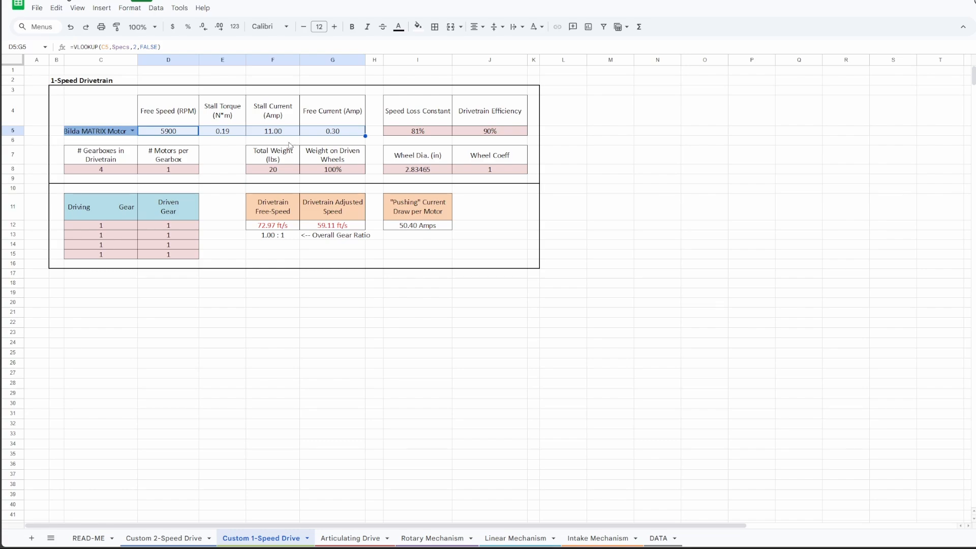
click(328, 132)
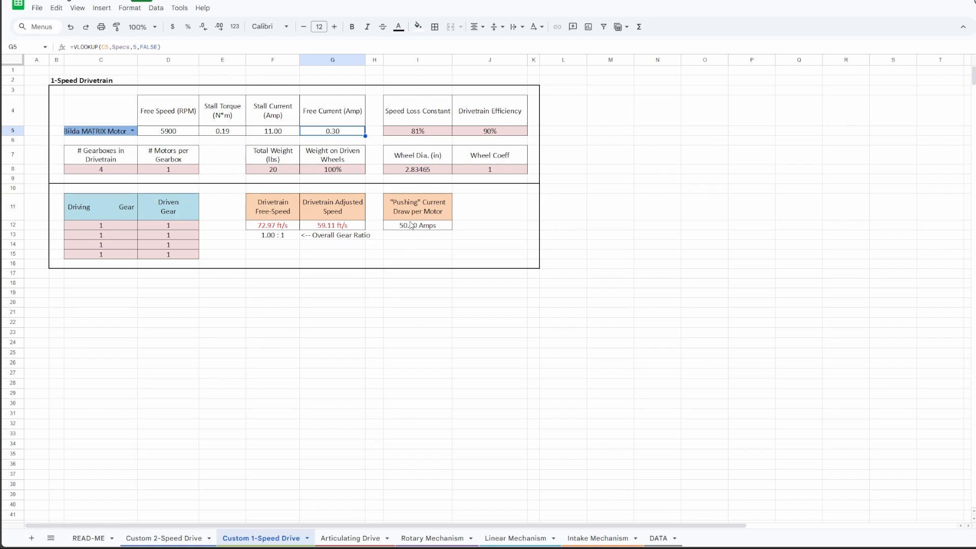
drag(417, 216, 436, 231)
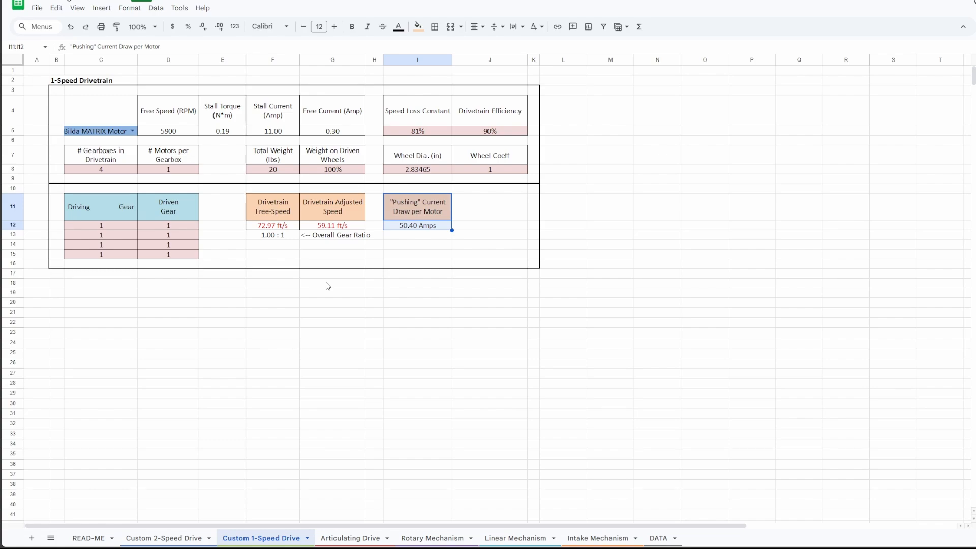
Step: Set the total weight to 10 lbs and compare the pushing current draw with the motor's stall current and stall torque
click(282, 172)
text(10)
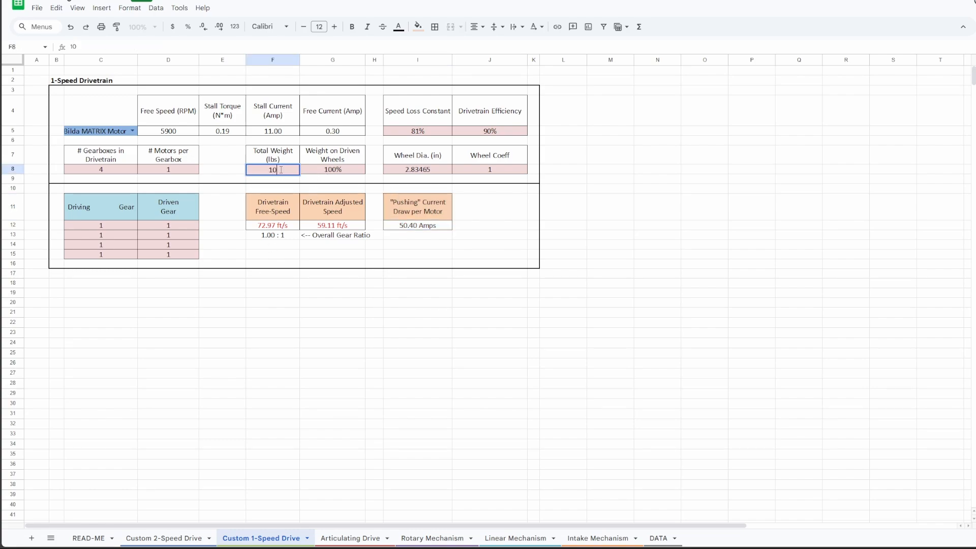
key(Return)
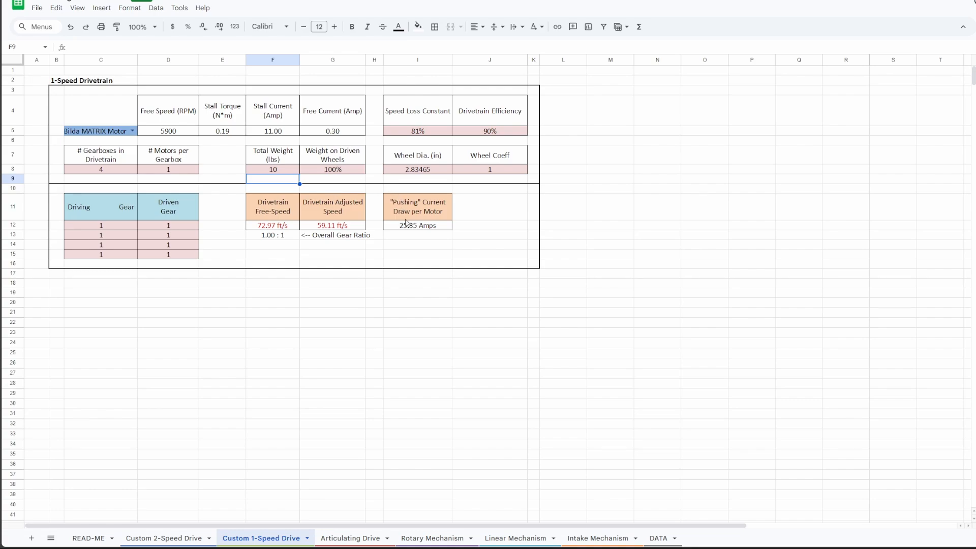
click(418, 228)
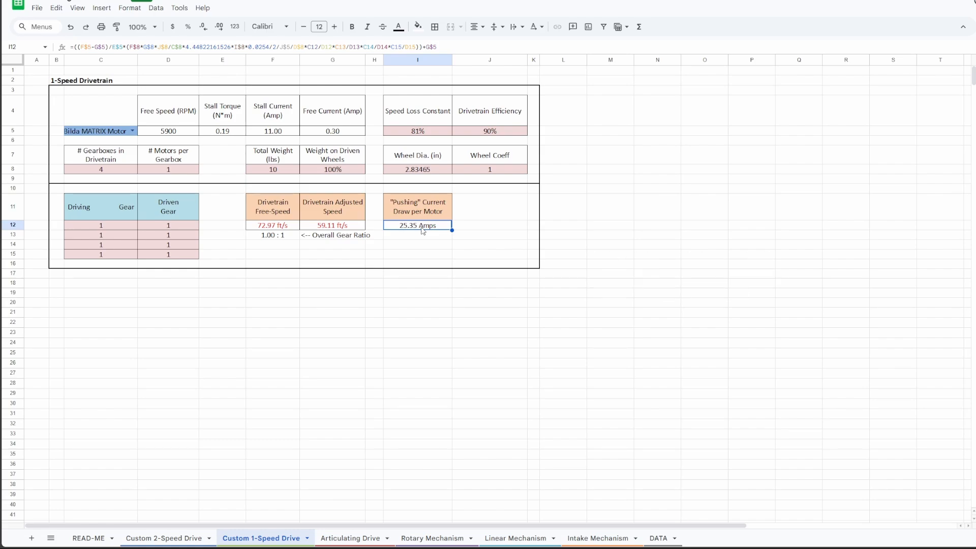
click(277, 125)
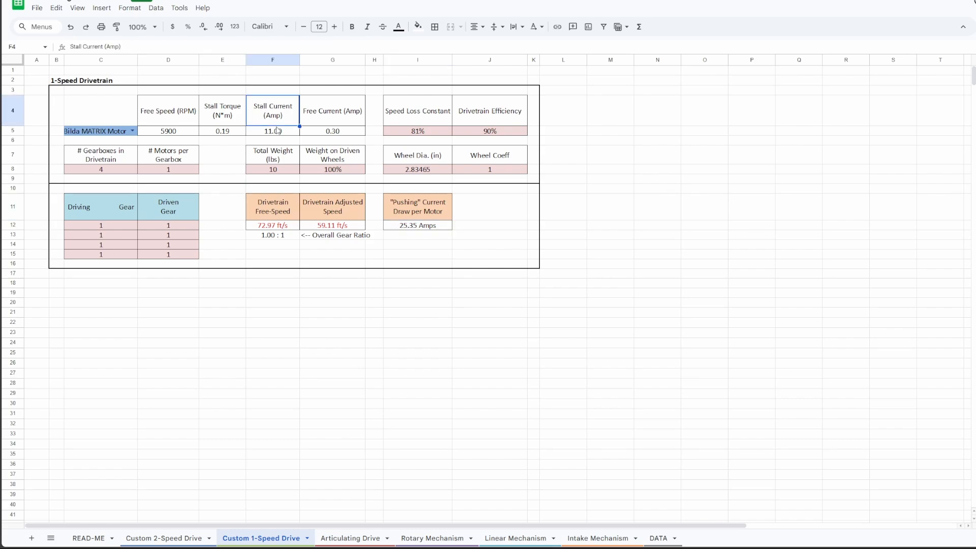
click(276, 134)
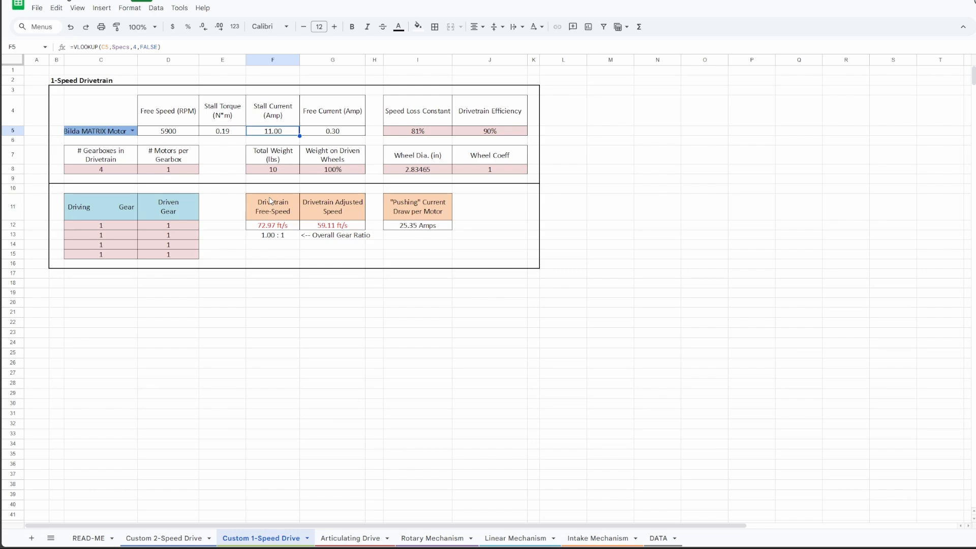
click(233, 134)
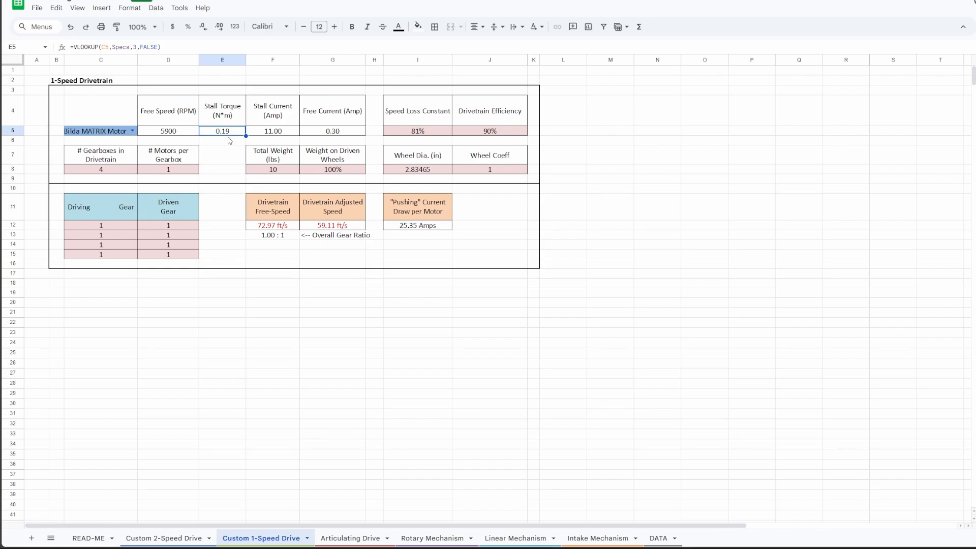
Step: Try 4 motors per gearbox, check the pushing current draw per motor, and undo the change
click(184, 170)
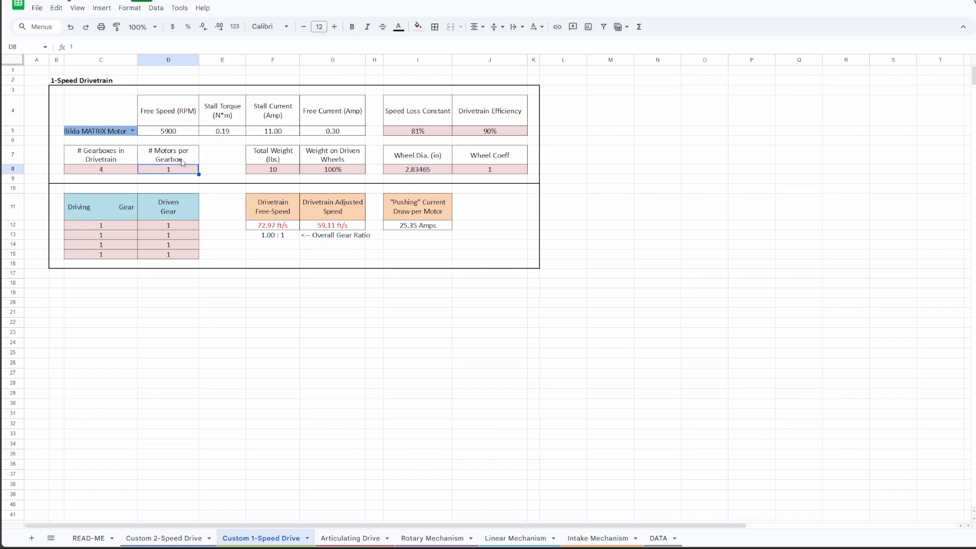
text(4)
key(Return)
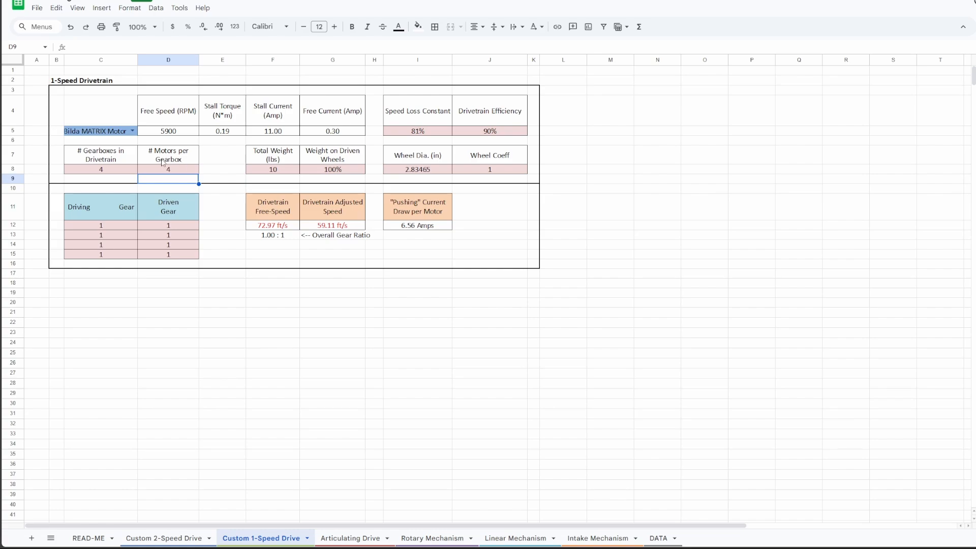
click(416, 227)
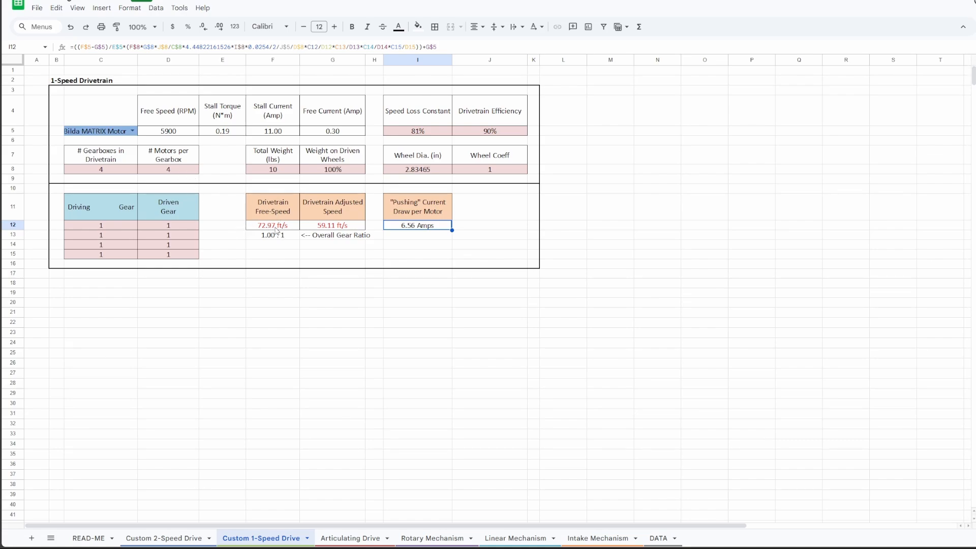
key(ctrl+z)
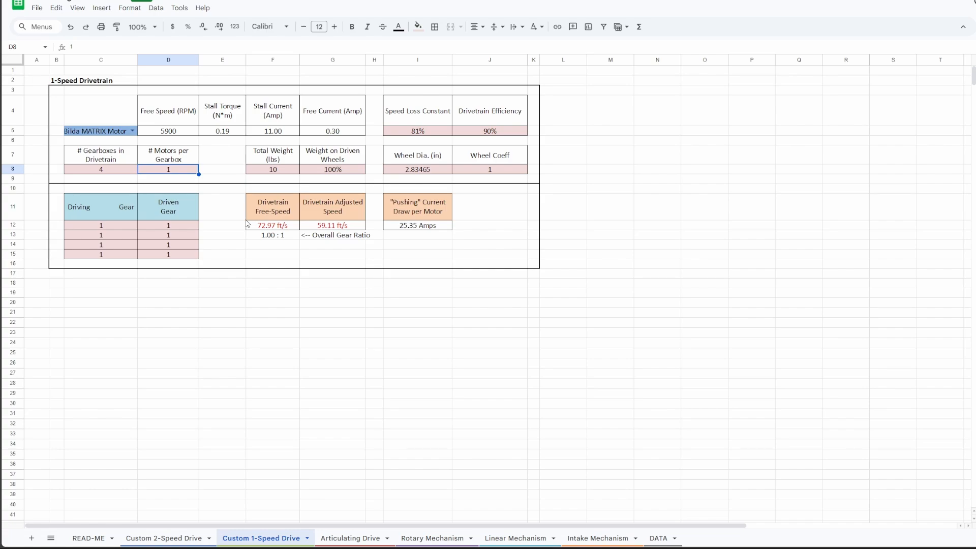
Step: Choose NeveRest 20 as the drivetrain motor and check its pushing current draw, stall current and stall torque
click(283, 170)
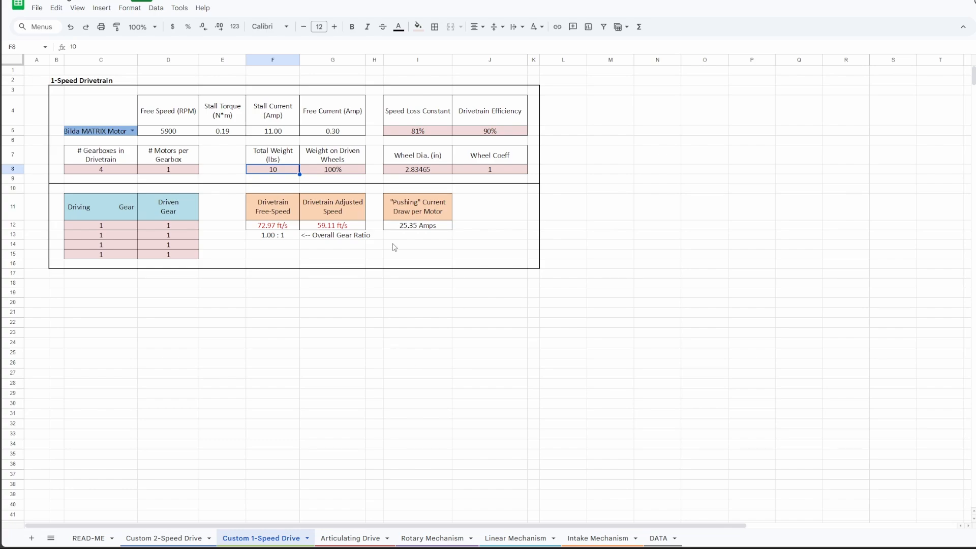
click(132, 131)
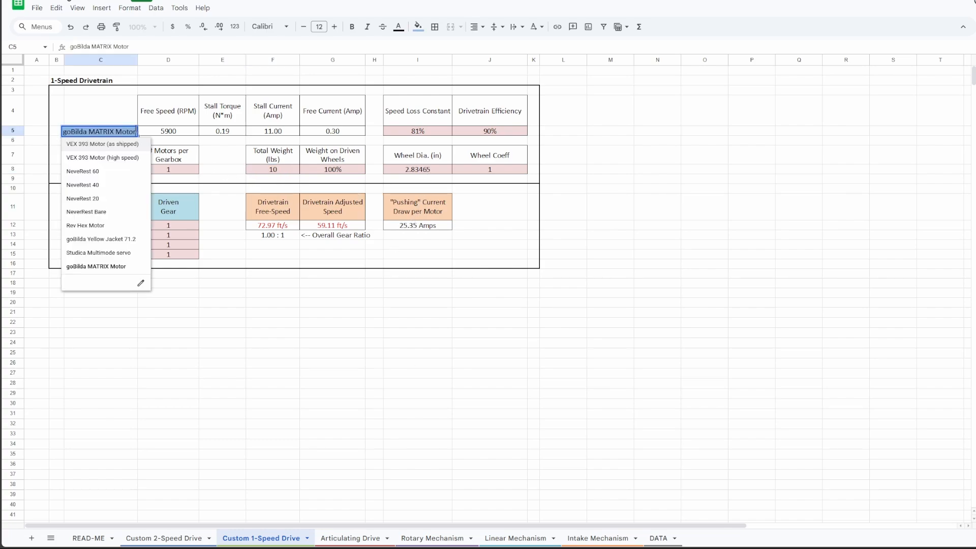
click(120, 200)
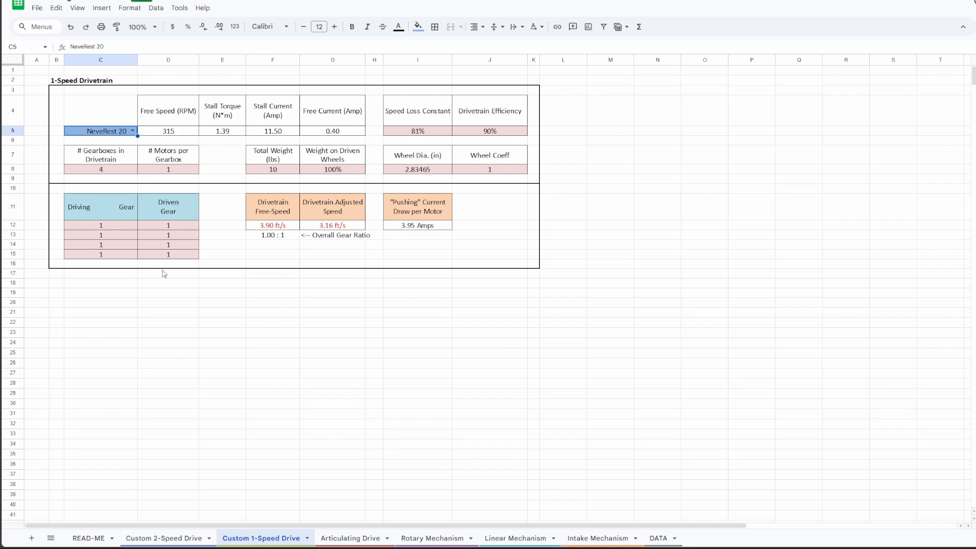
click(404, 229)
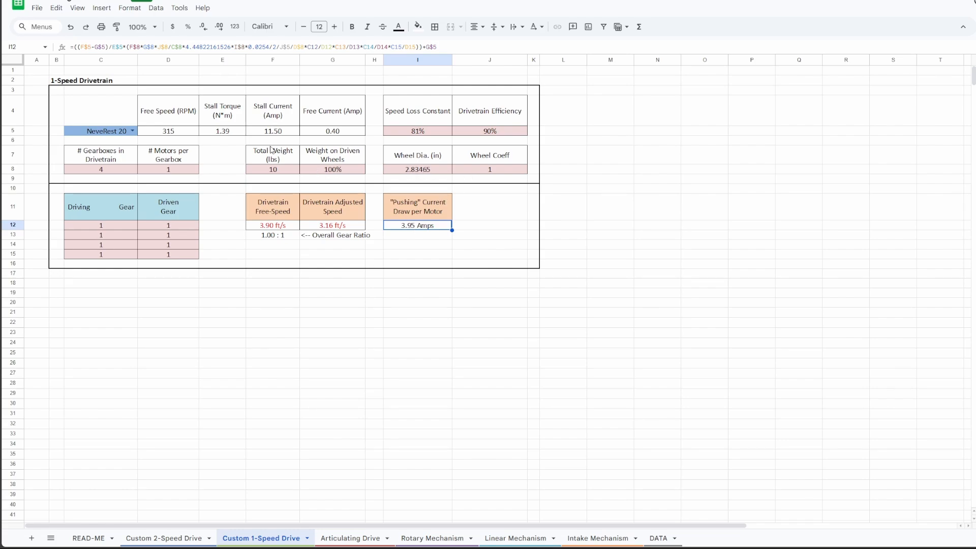
click(283, 135)
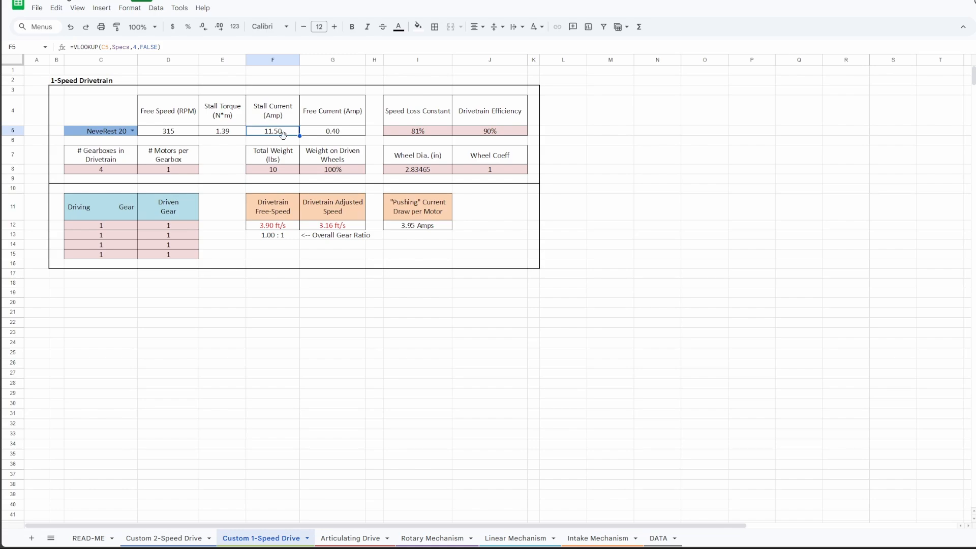
click(230, 134)
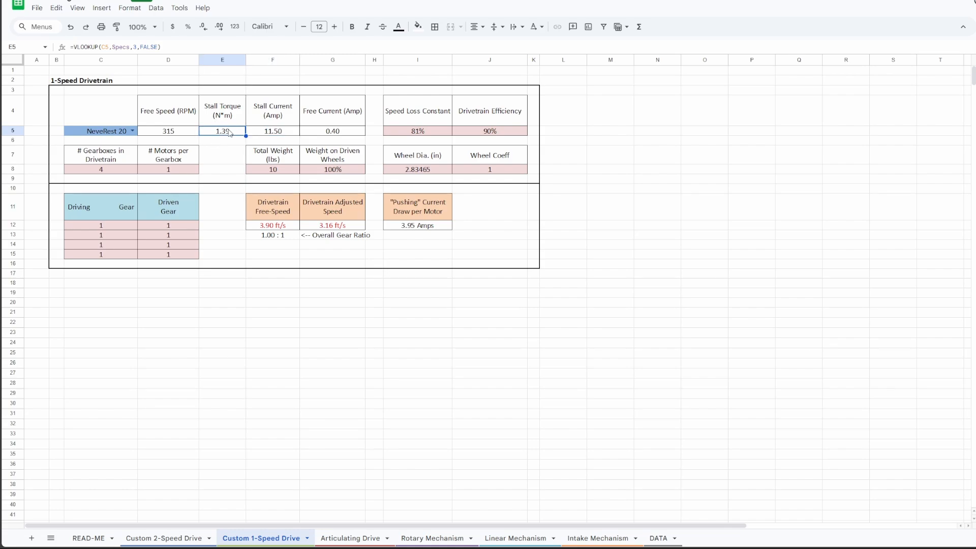
click(275, 133)
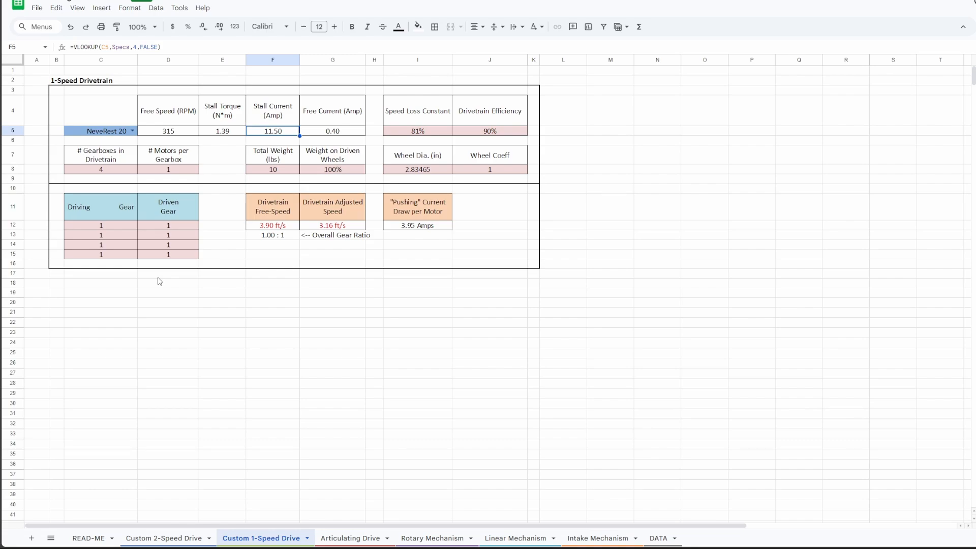
Step: Set the drivetrain's total weight to 20 lbs
click(273, 163)
click(277, 172)
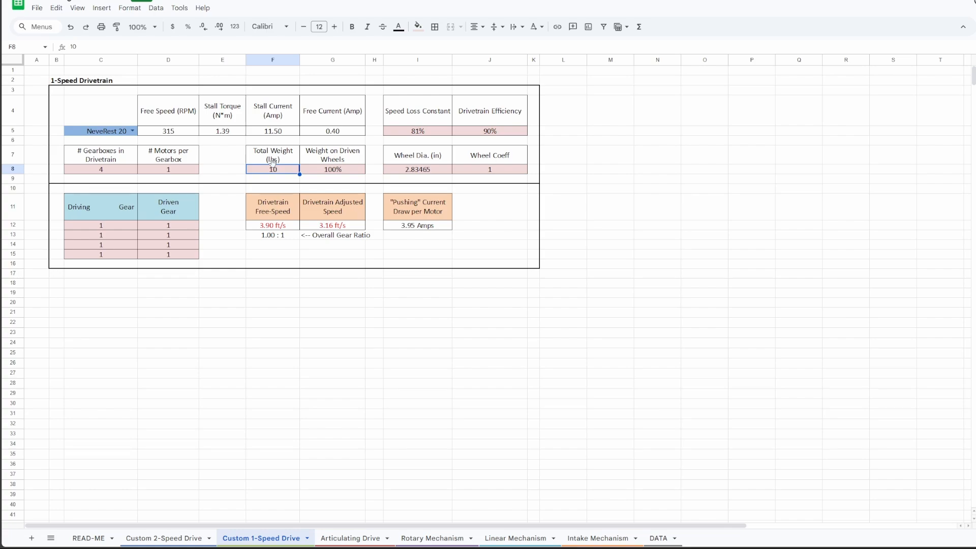
text(20)
key(Return)
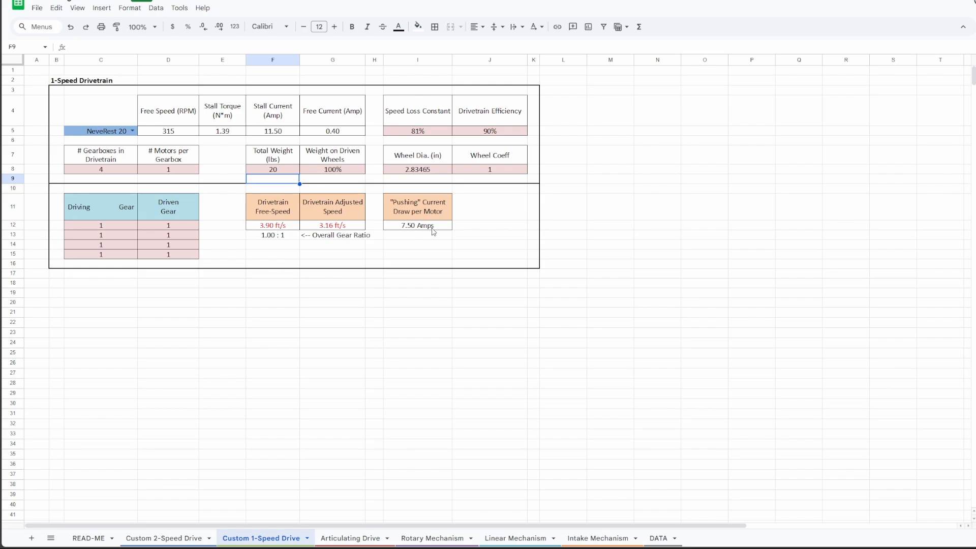
Step: Choose goBilda MATRIX Motor as the motor of the 1-speed drivetrain
click(132, 132)
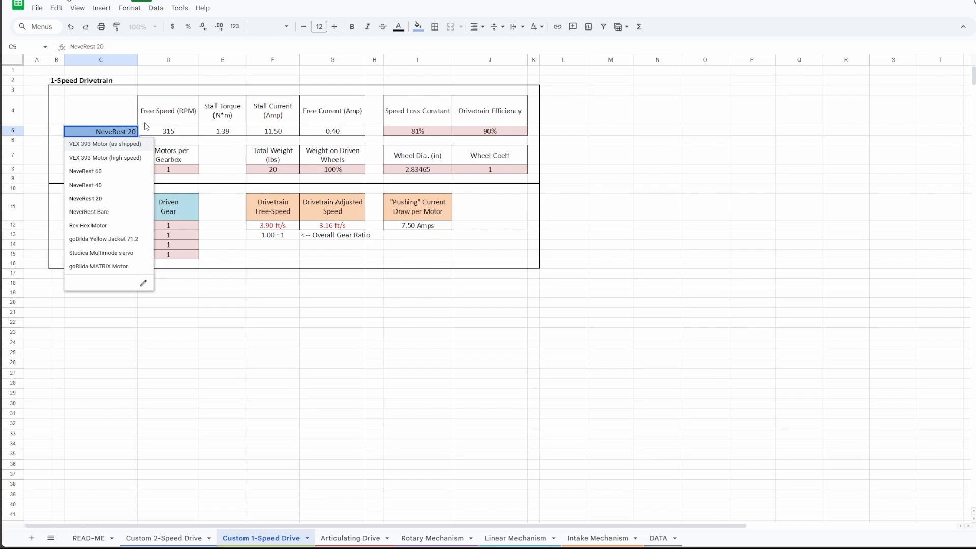
click(126, 268)
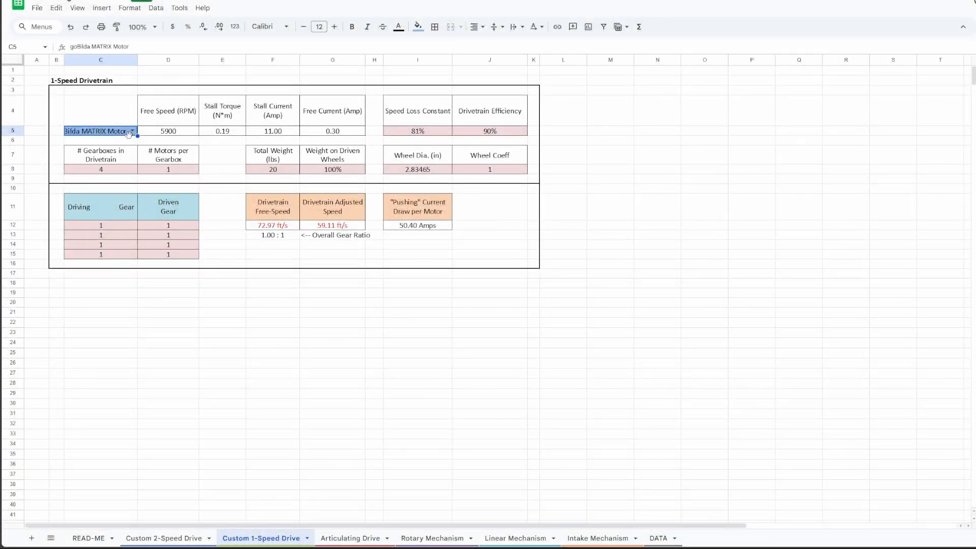
Step: Set the first driven gear to 19.2 and check the pushing current draw and drivetrain free speed
click(174, 229)
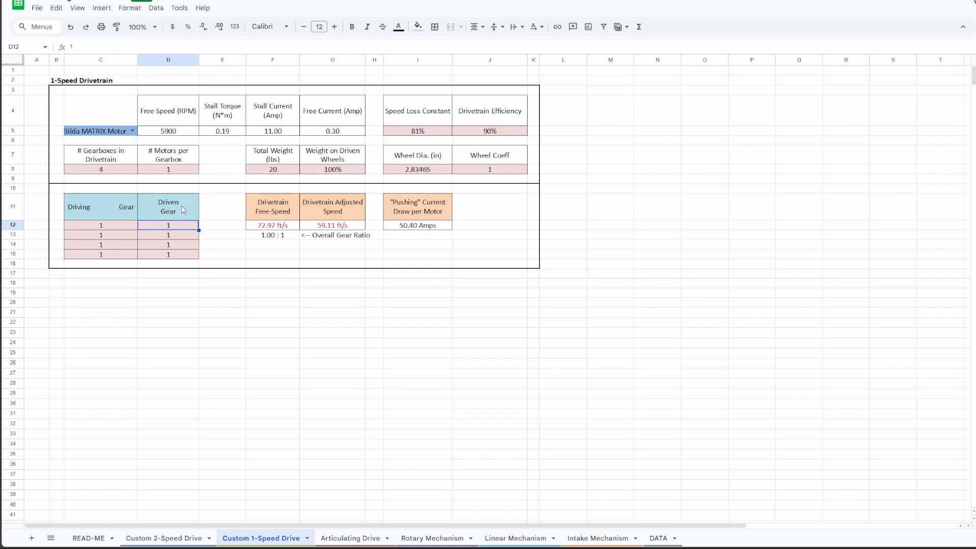
text(9)
key(BackSpace)
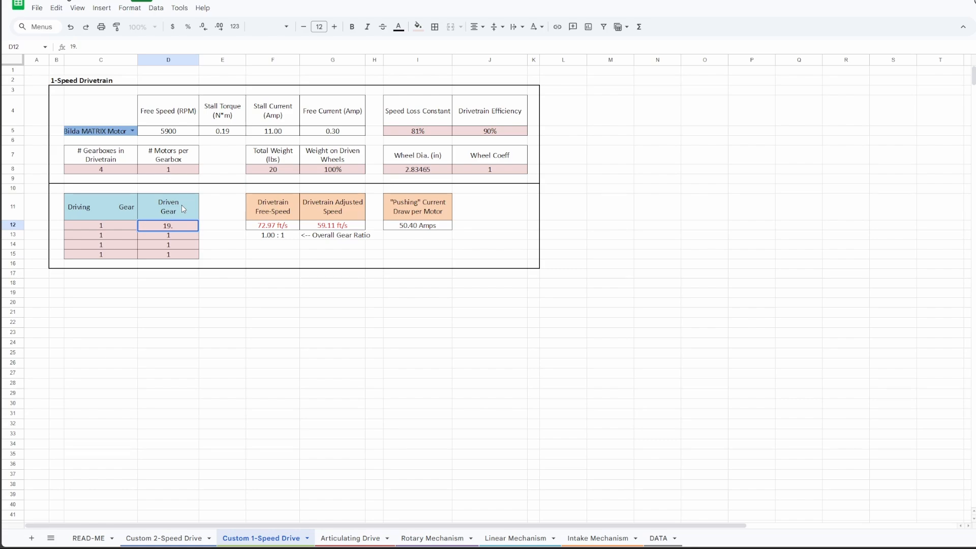
text(2)
key(Return)
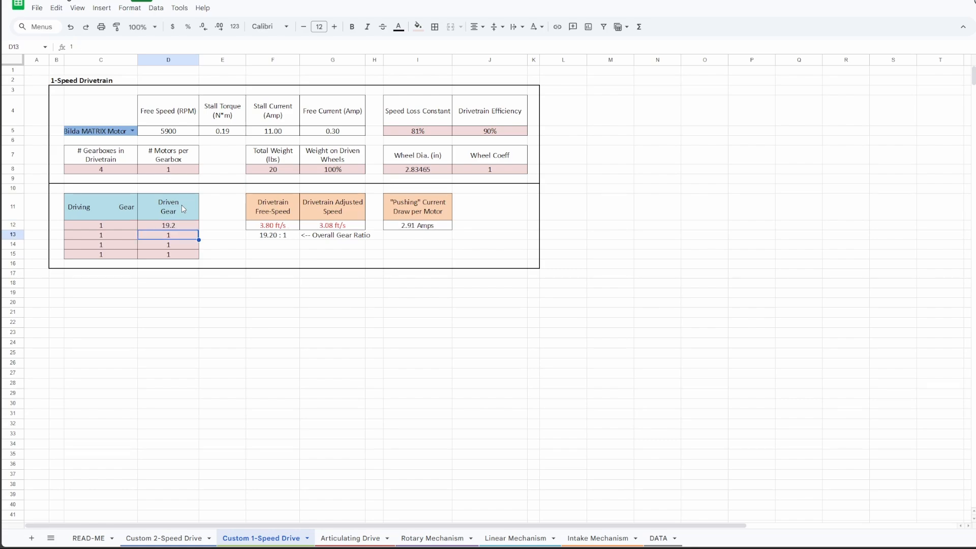
click(436, 226)
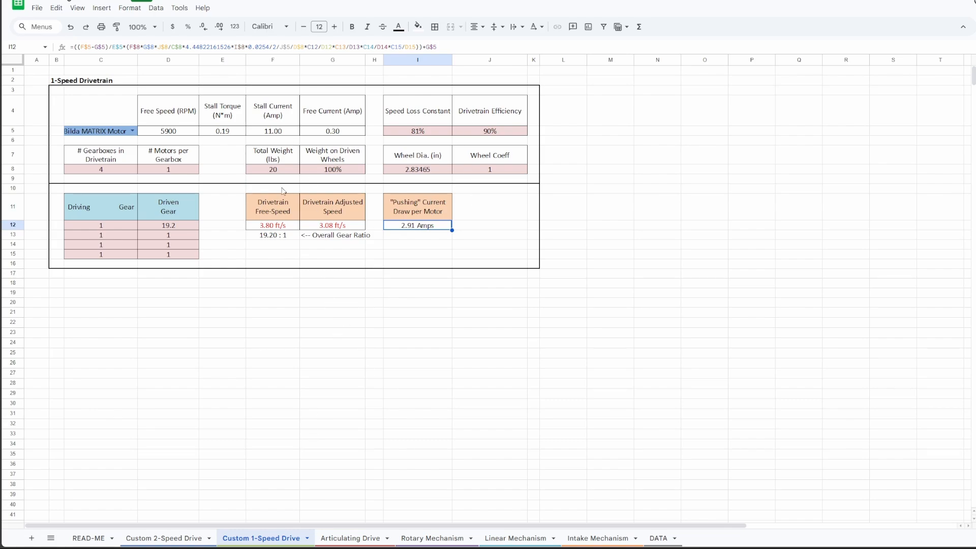
click(279, 227)
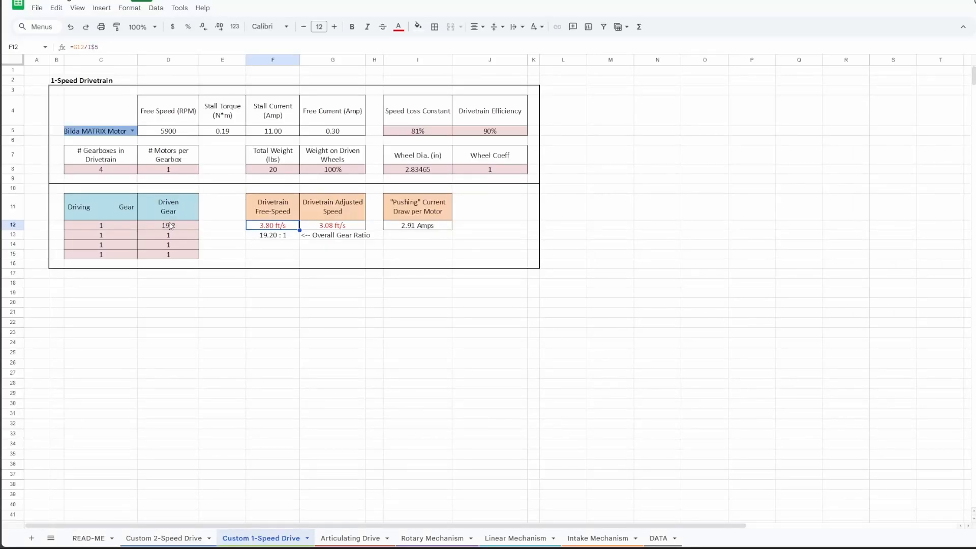
Step: Try a value of 13.7 for the first driven gear
click(170, 225)
text(13.7)
key(Return)
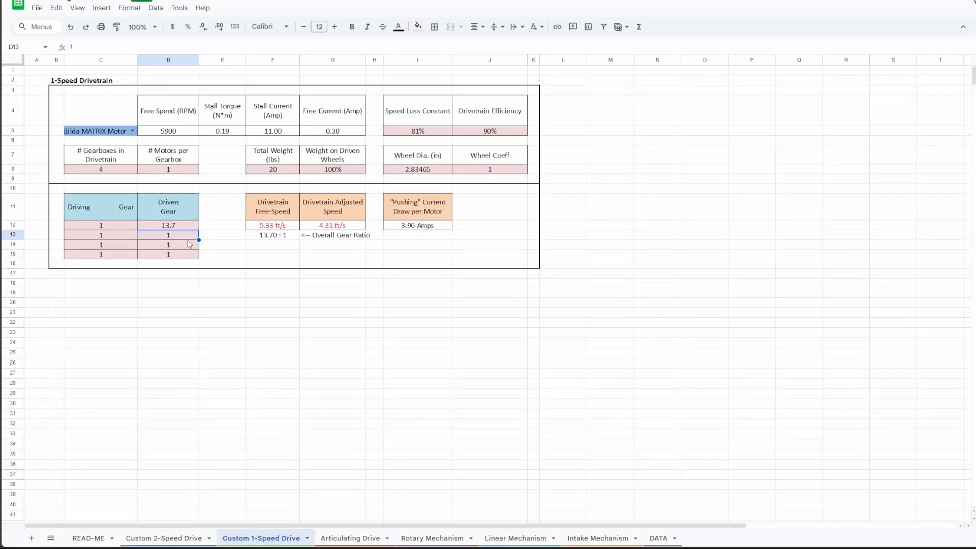
Step: Try 3.7 for the first driven gear and check the drivetrain free speed and pushing current draw
click(182, 228)
text(3.7)
key(Tab)
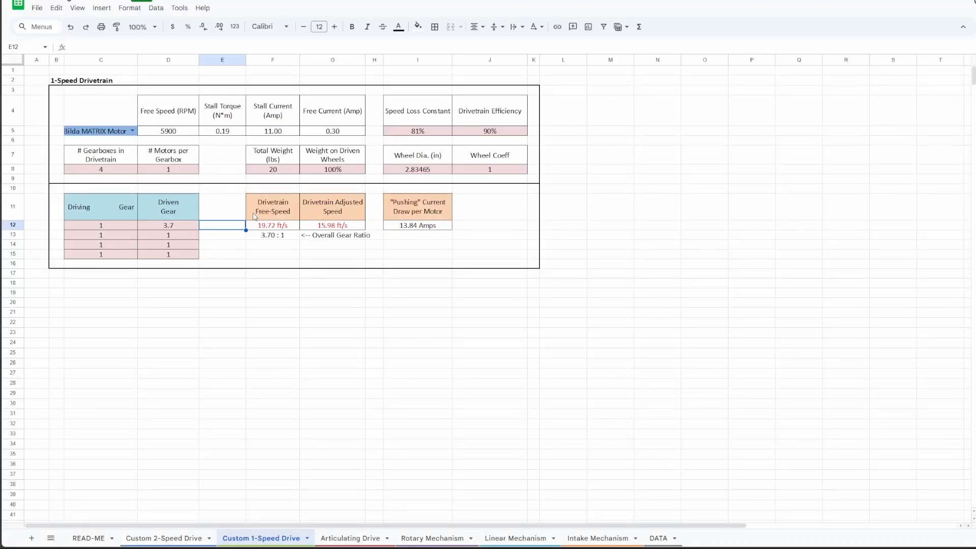
click(275, 227)
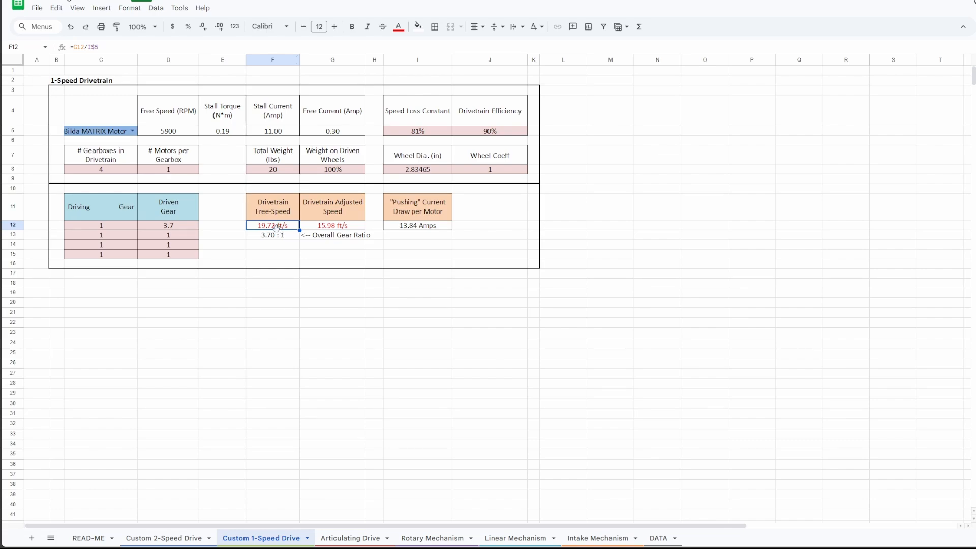
click(435, 232)
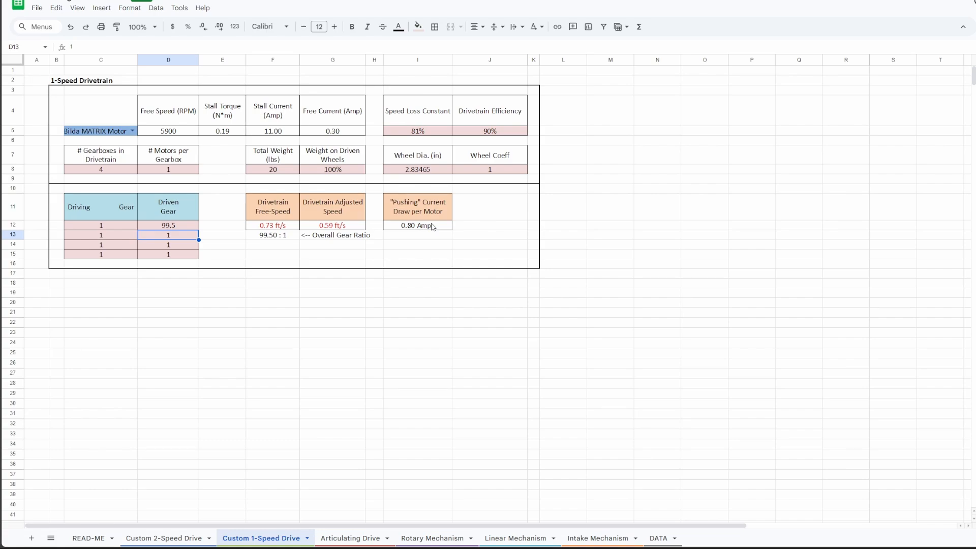
Step: Check the adjusted speed, free speed and motor stall torque for the 99.5 driven gear
click(328, 226)
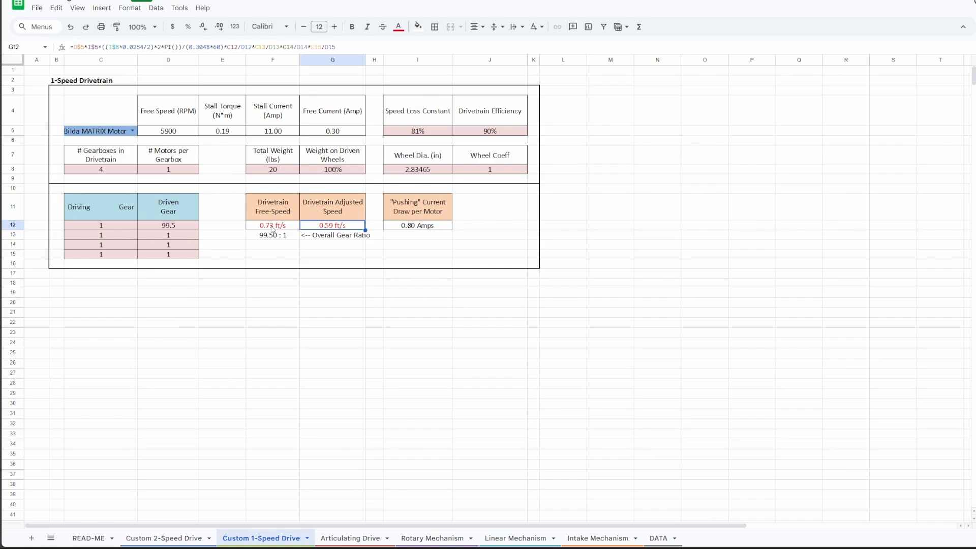
click(272, 227)
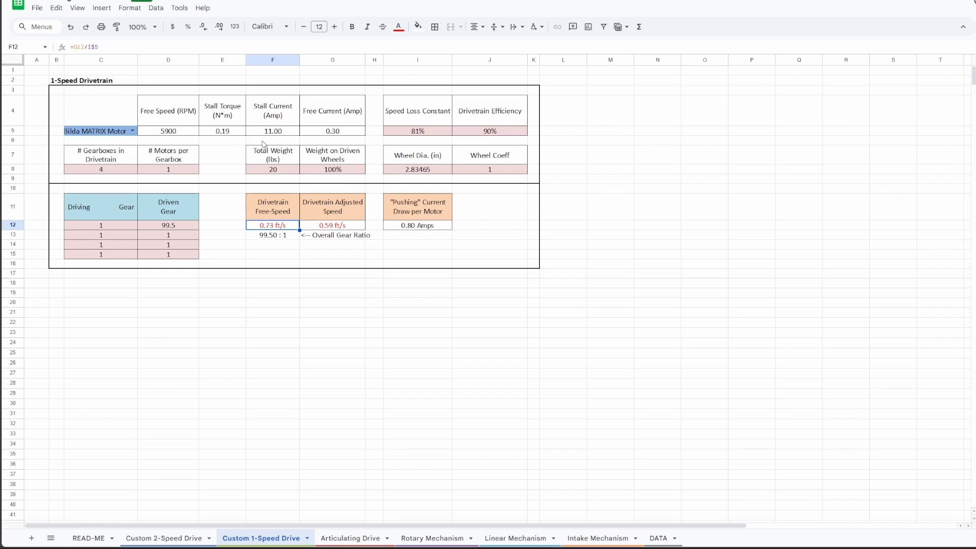
click(231, 133)
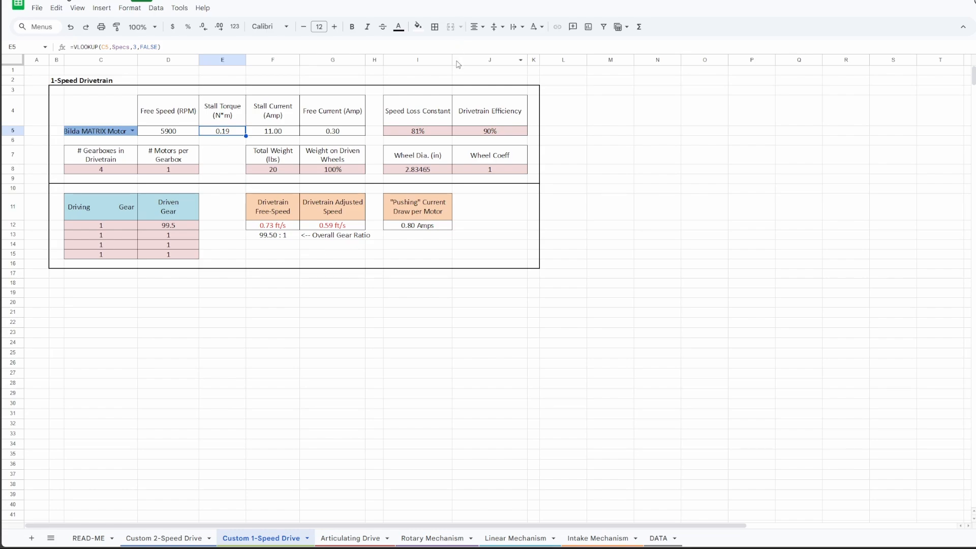
Step: Undo the trial changes to the first driven gear back to 19.2
click(390, 257)
key(ctrl+z)
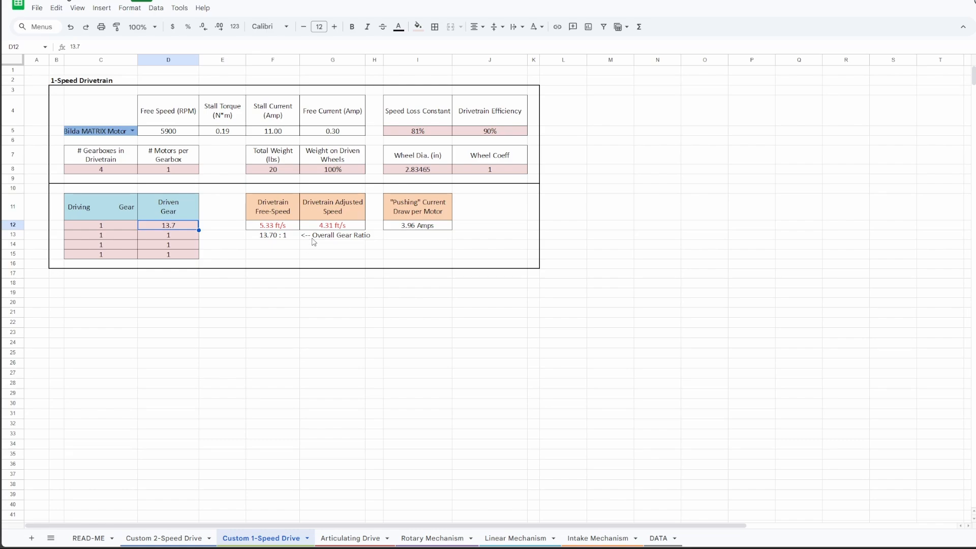
key(ctrl+z)
click(132, 131)
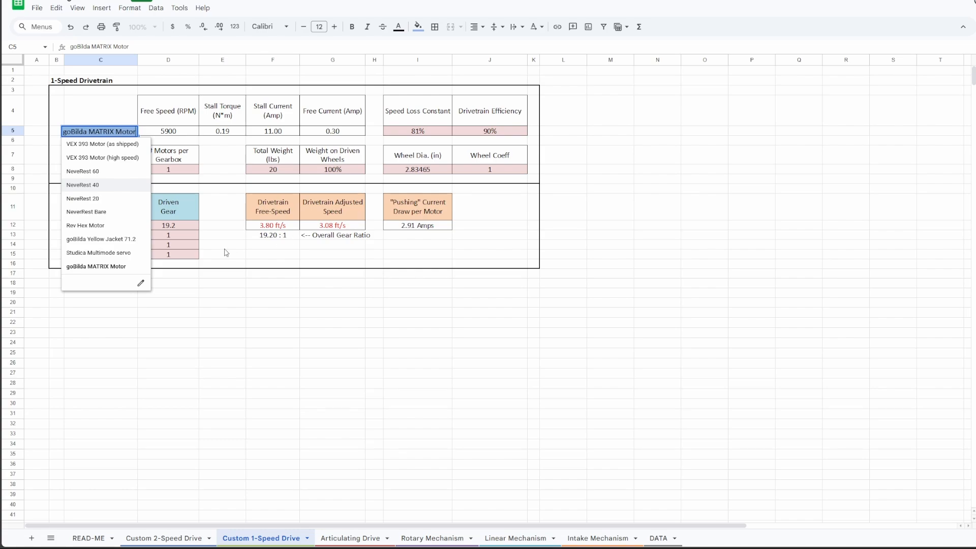
click(225, 226)
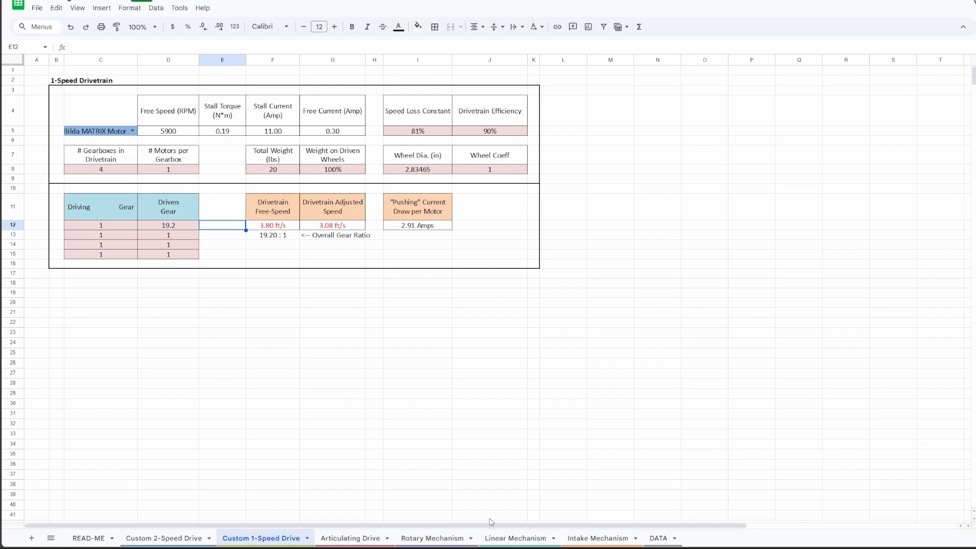
Step: Look over the Rotary, Linear and Intake Mechanism sheets and the 2-Speed and Articulating Drive sheets, returning to the Custom 1-Speed Drive sheet
click(461, 540)
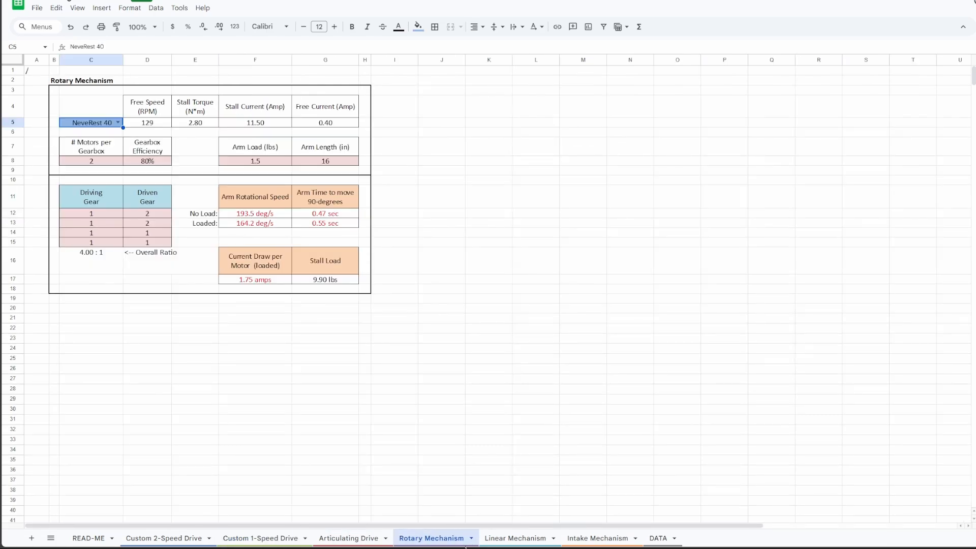
click(513, 539)
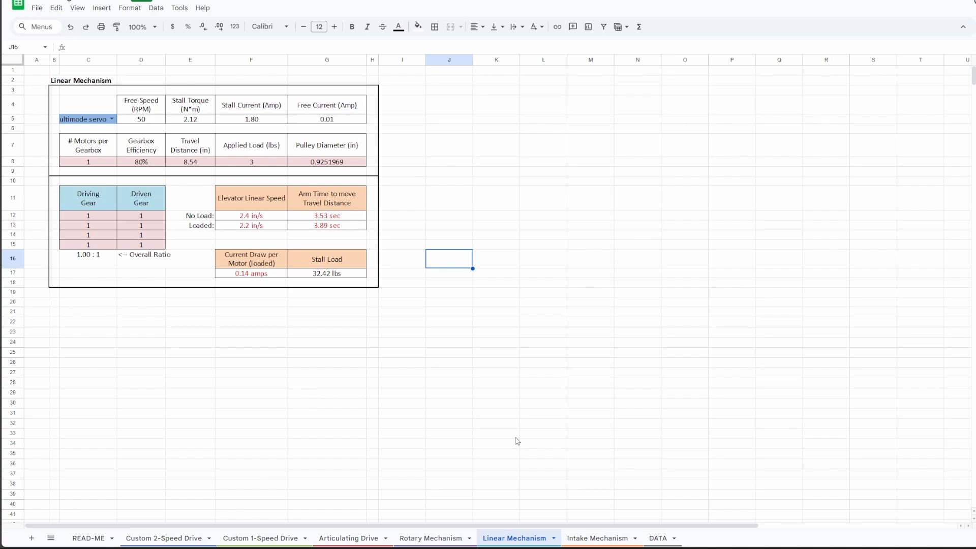
click(598, 540)
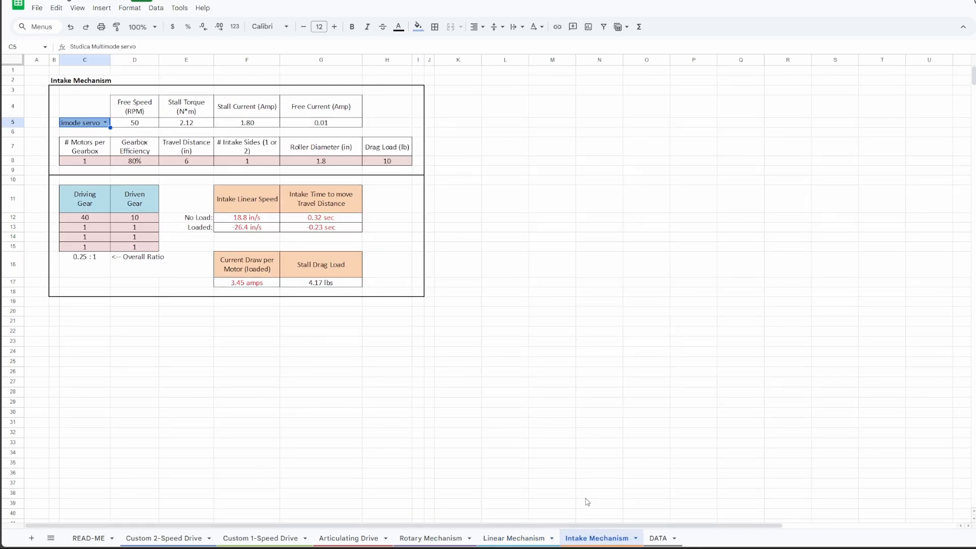
click(456, 542)
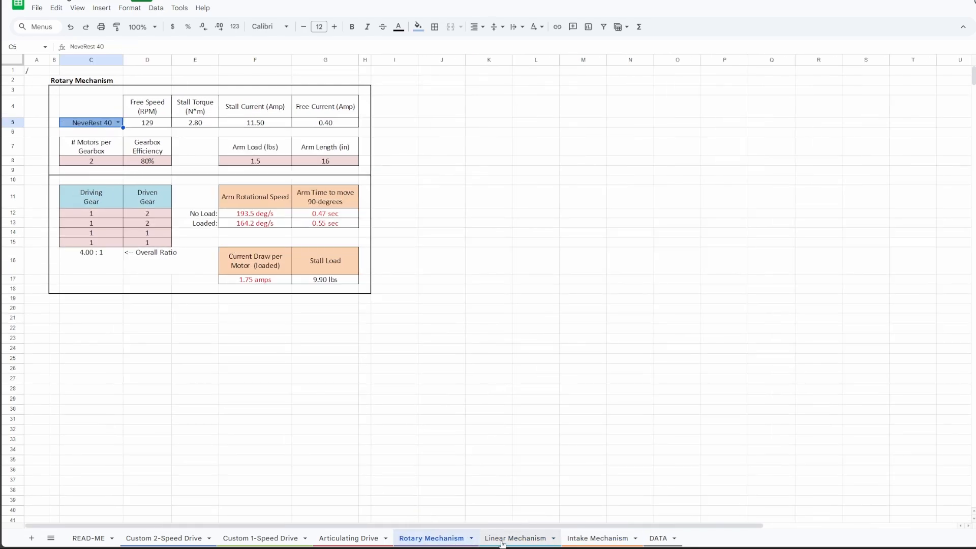
click(194, 538)
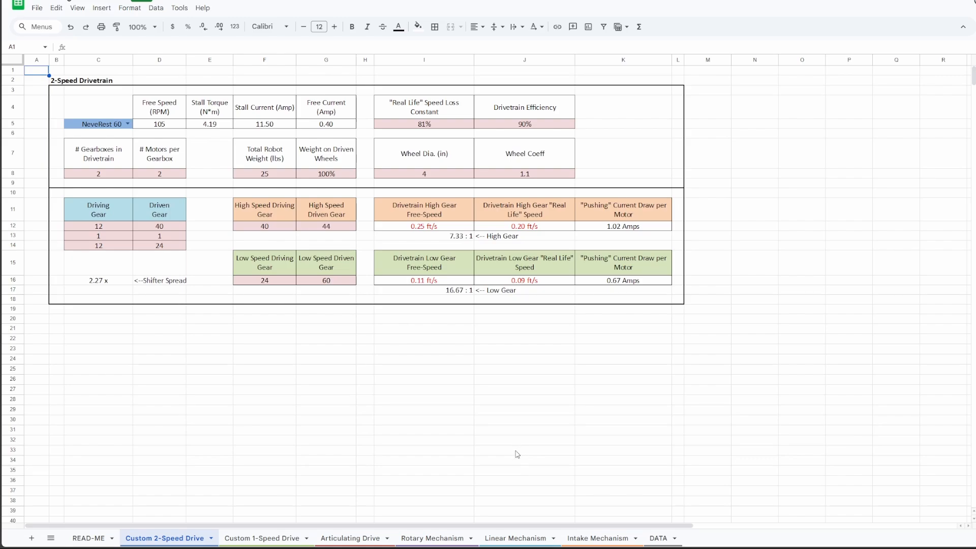
click(279, 544)
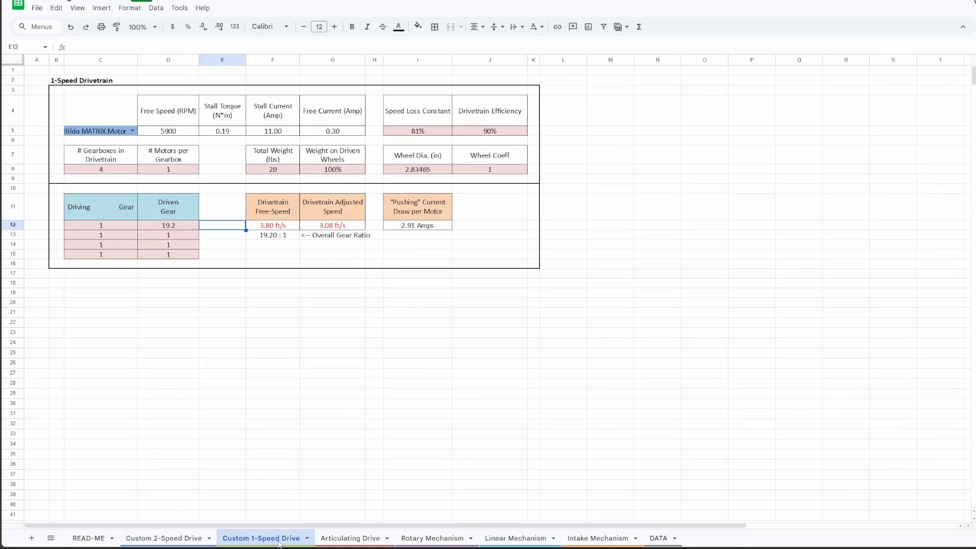
click(346, 543)
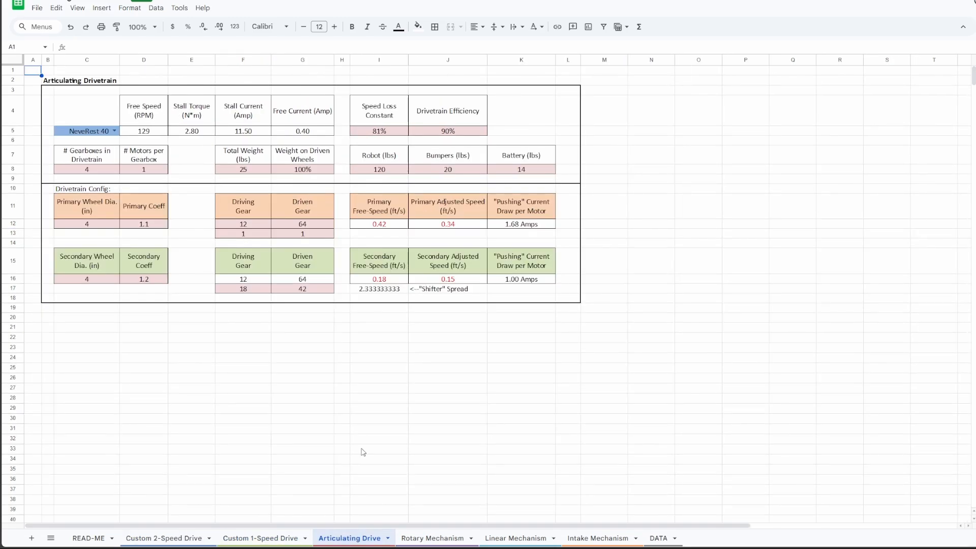
click(280, 534)
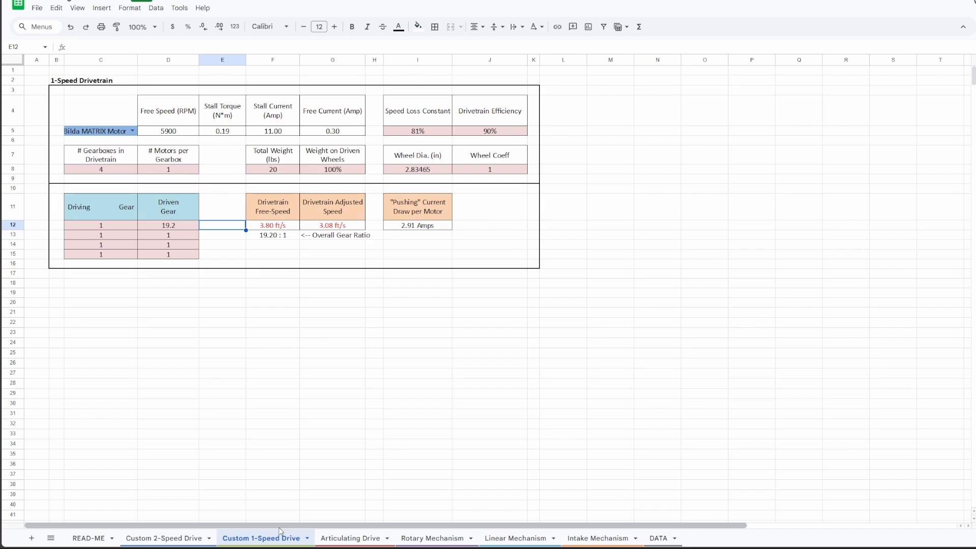